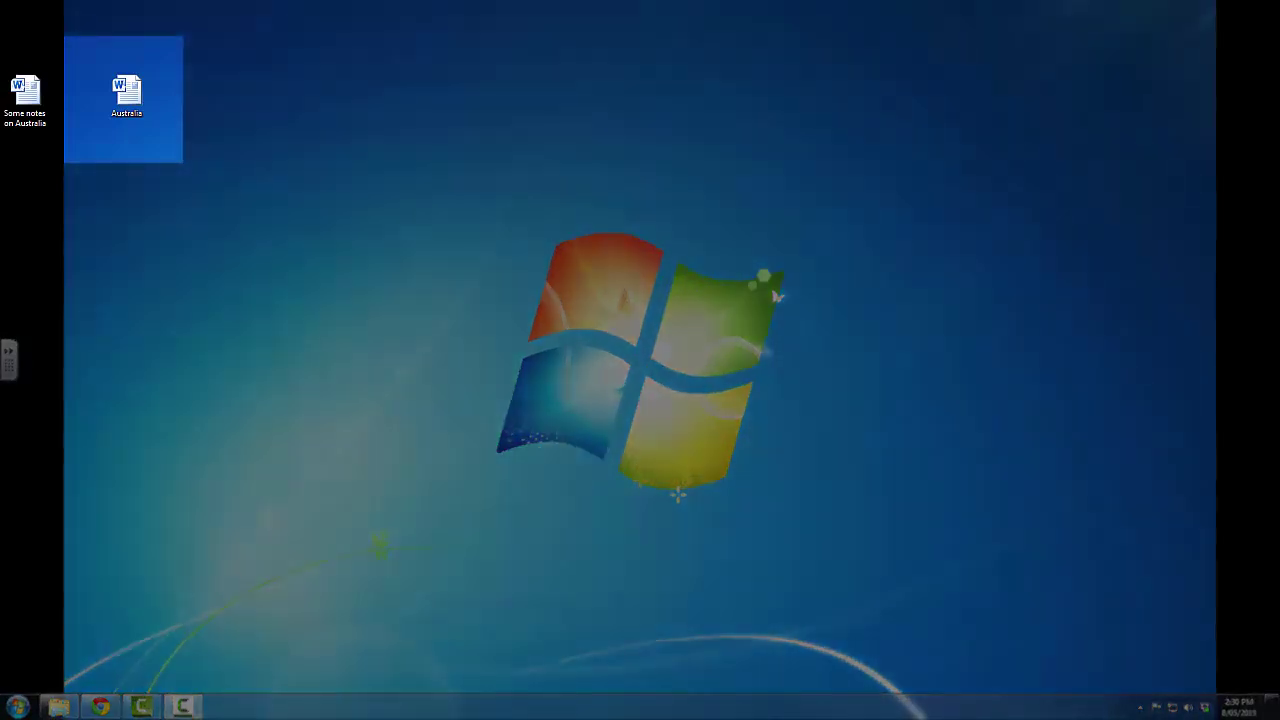
Open the Australia document from the desktop in Word, then close it.
{"action": "left_click", "coordinate": [127, 97]}
{"action": "left_click", "coordinate": [30, 124]}
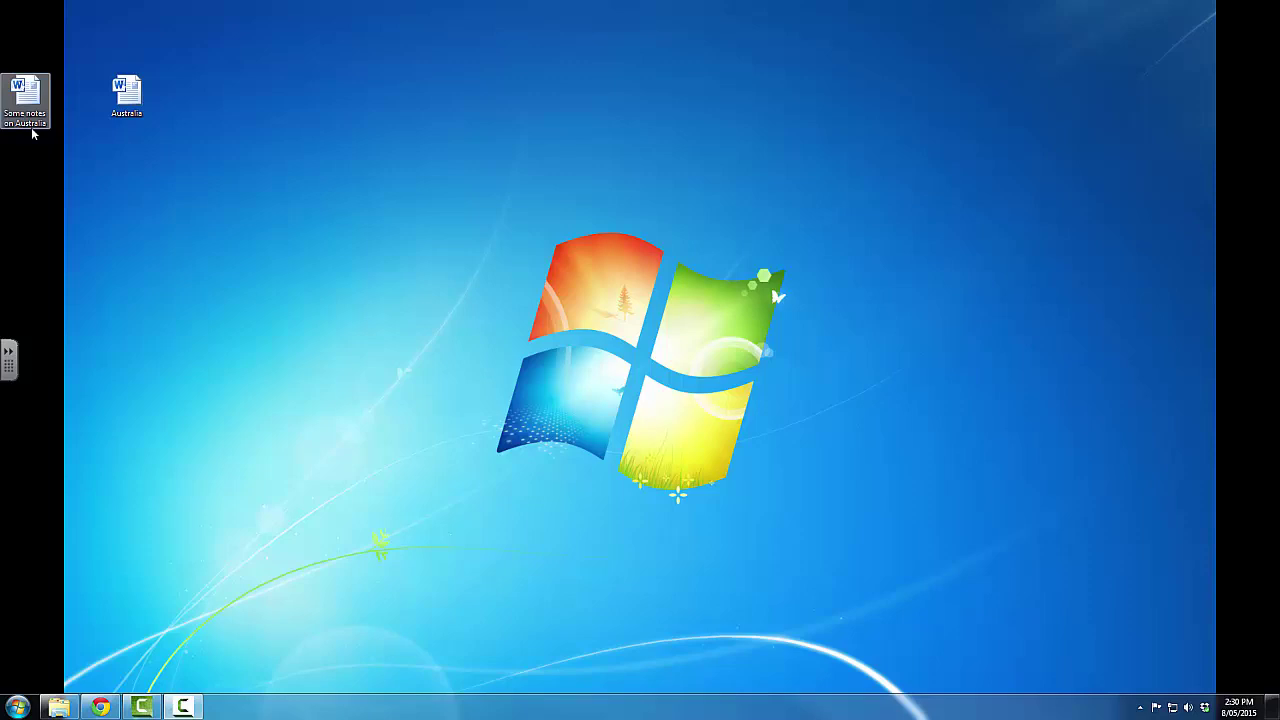
{"action": "left_click", "coordinate": [134, 108]}
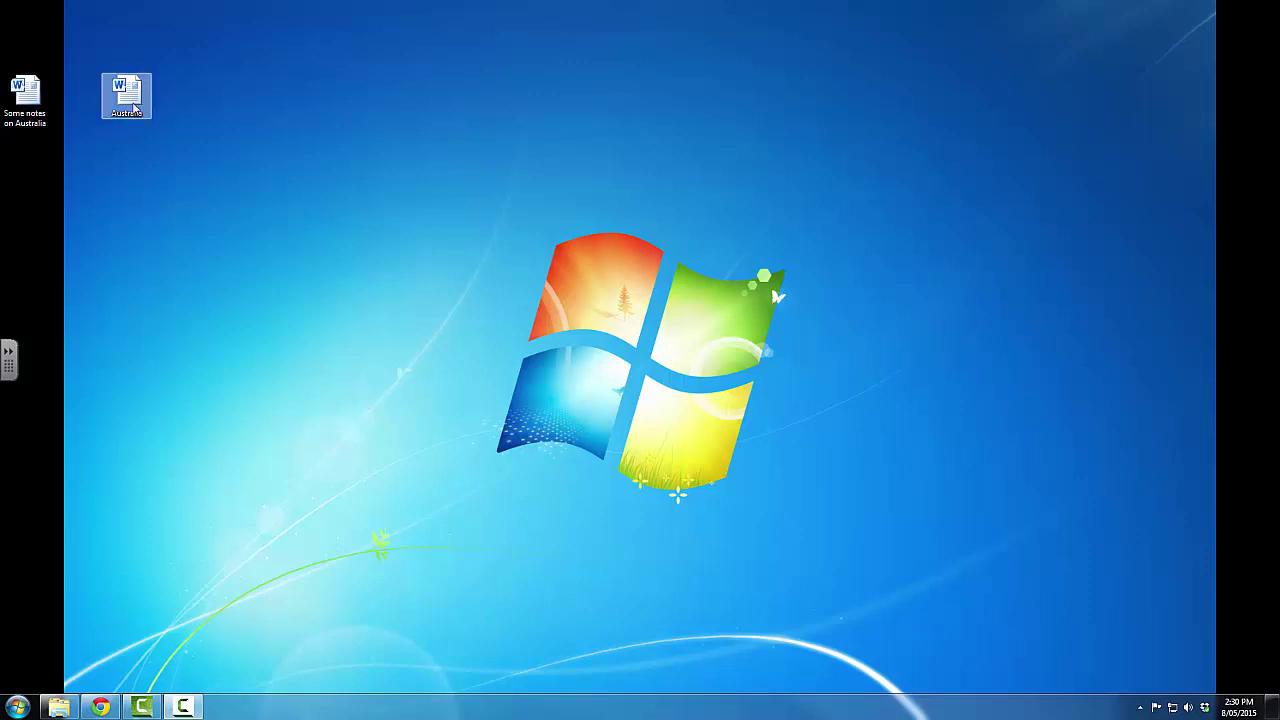
{"action": "double_click", "coordinate": [134, 108]}
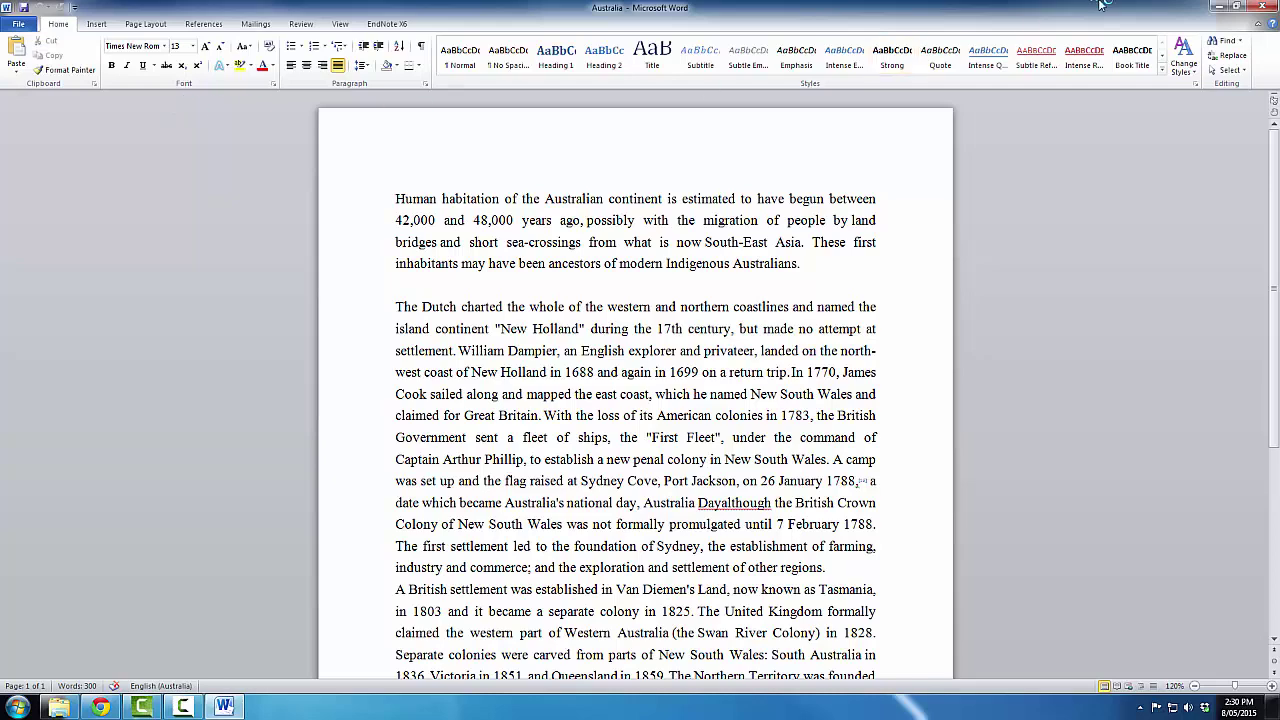
{"action": "left_click", "coordinate": [1262, 6]}
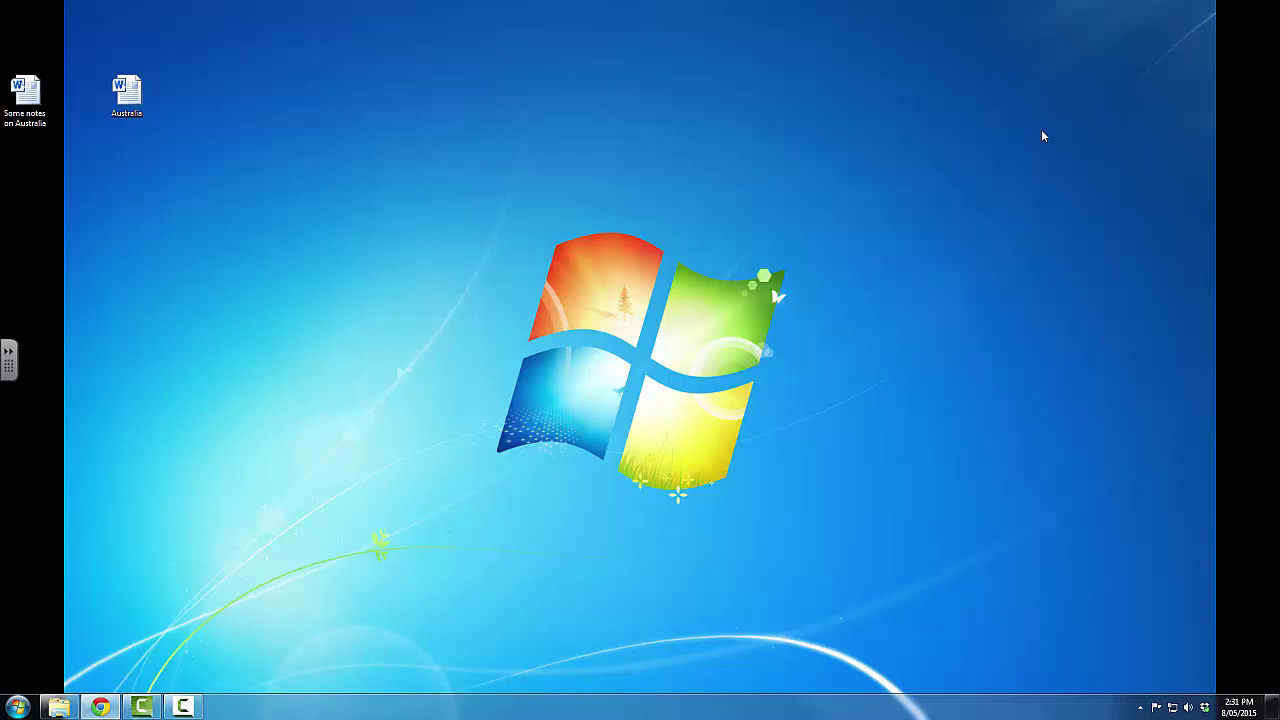
Launch Microsoft Word 2010 by searching 'word' in the Start menu.
{"action": "key", "text": "super"}
{"action": "type", "text": "word"}
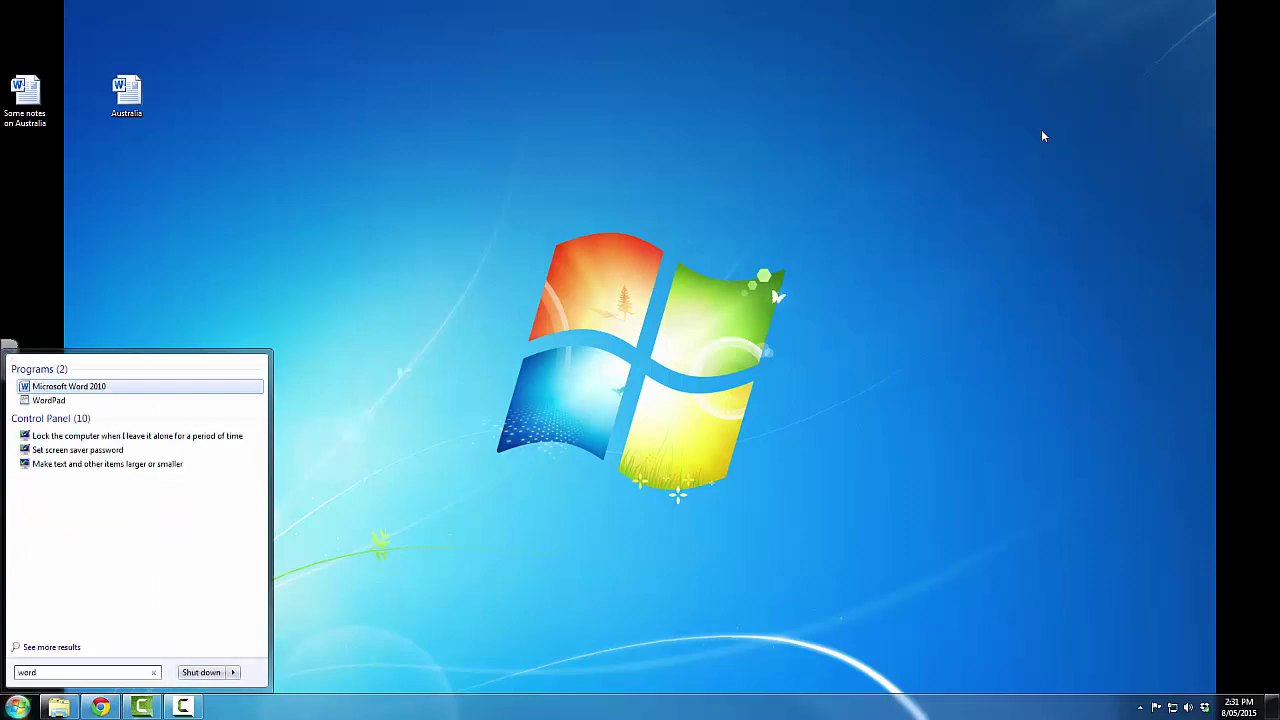
{"action": "key", "text": "Return"}
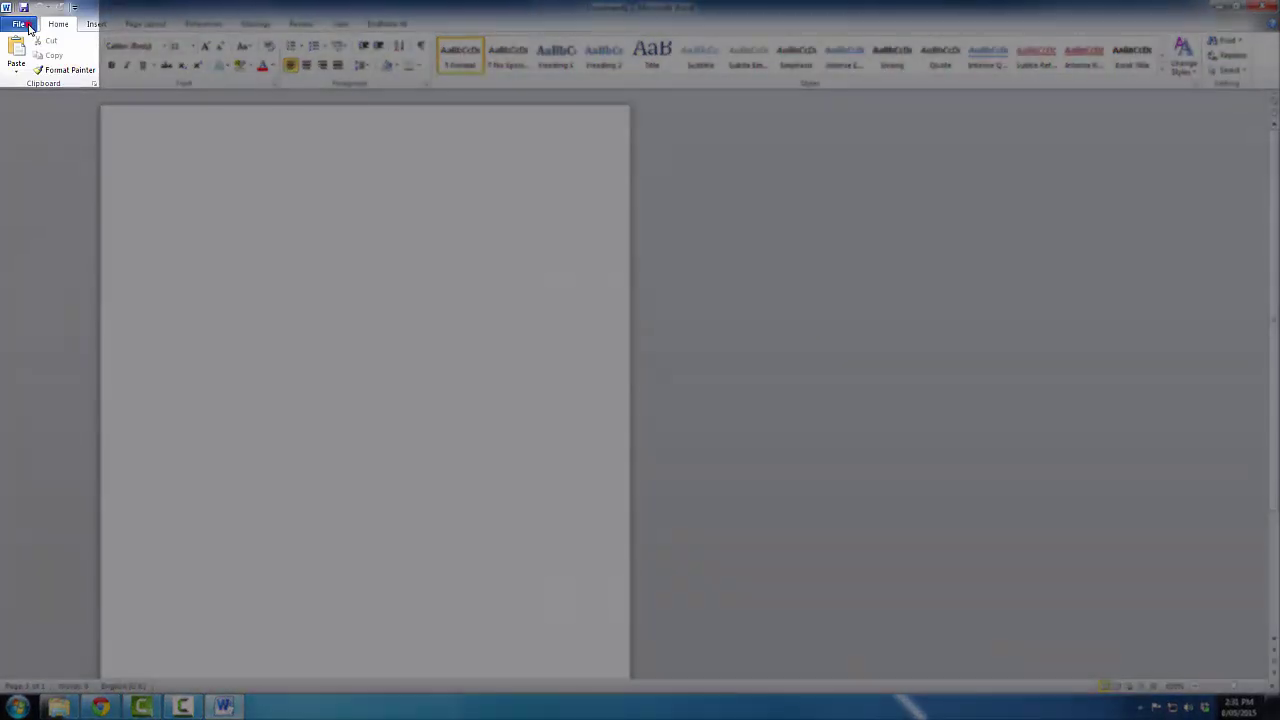
Open 'Australia' (Desktop) from Word's Recent Documents list.
{"action": "left_click", "coordinate": [19, 24]}
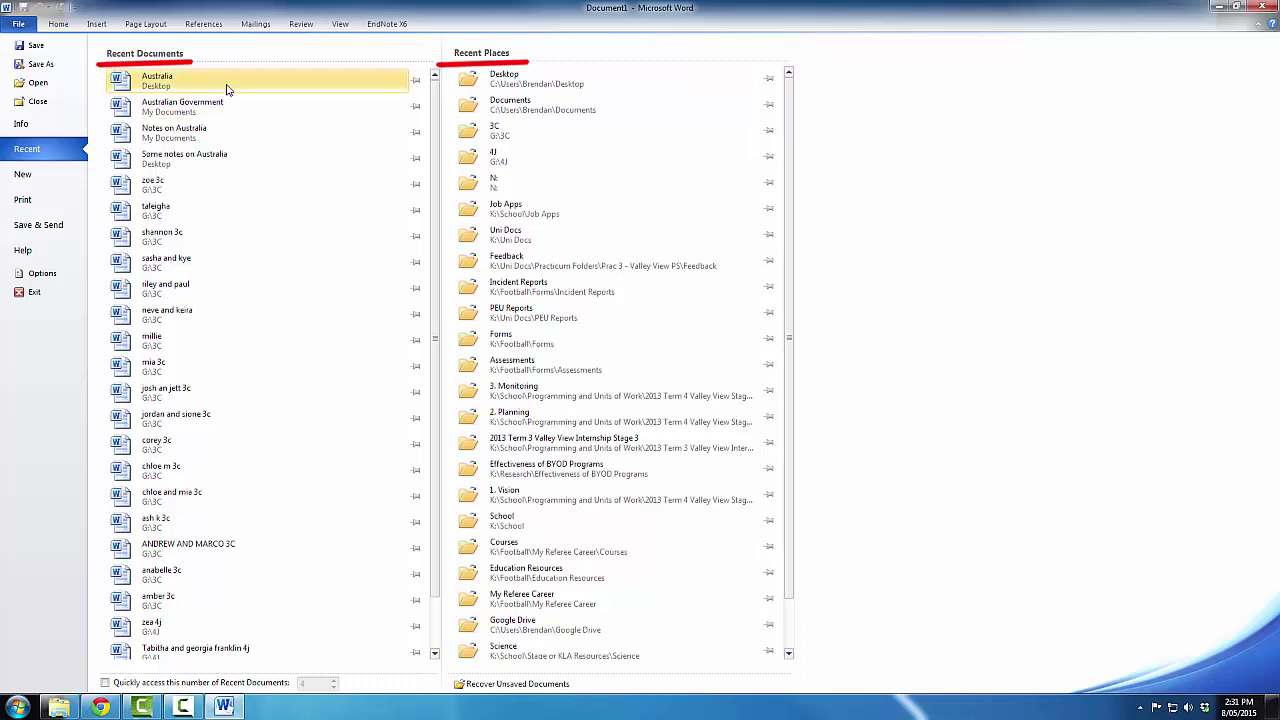
{"action": "left_click_drag", "start_coordinate": [437, 94], "coordinate": [428, 205]}
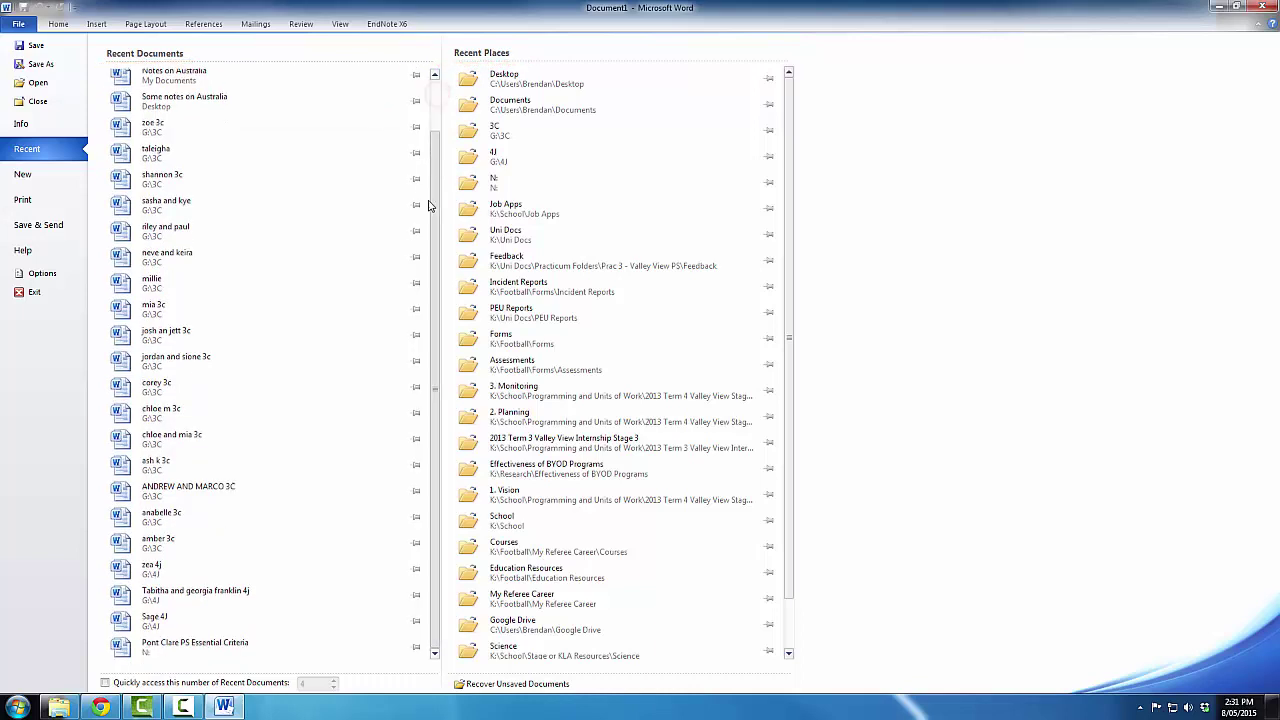
{"action": "scroll", "coordinate": [220, 110], "scroll_direction": "up", "scroll_amount": 2}
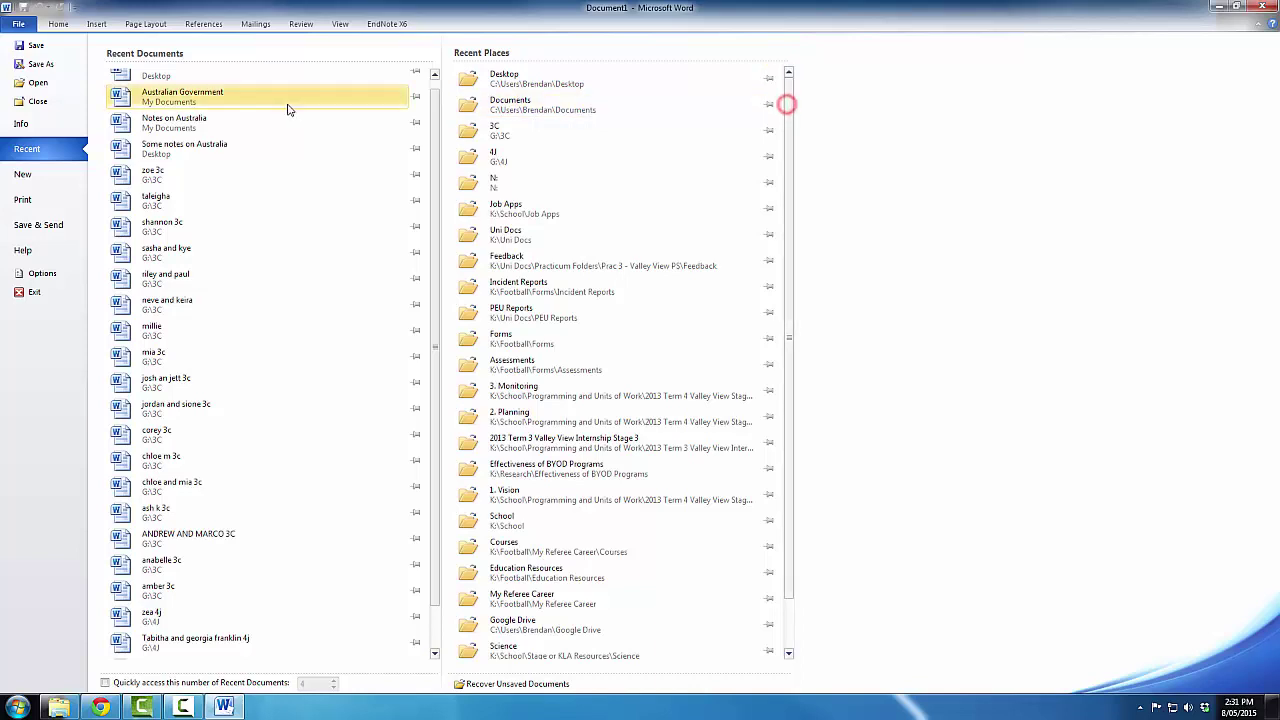
{"action": "scroll", "coordinate": [295, 120], "scroll_direction": "up", "scroll_amount": 1}
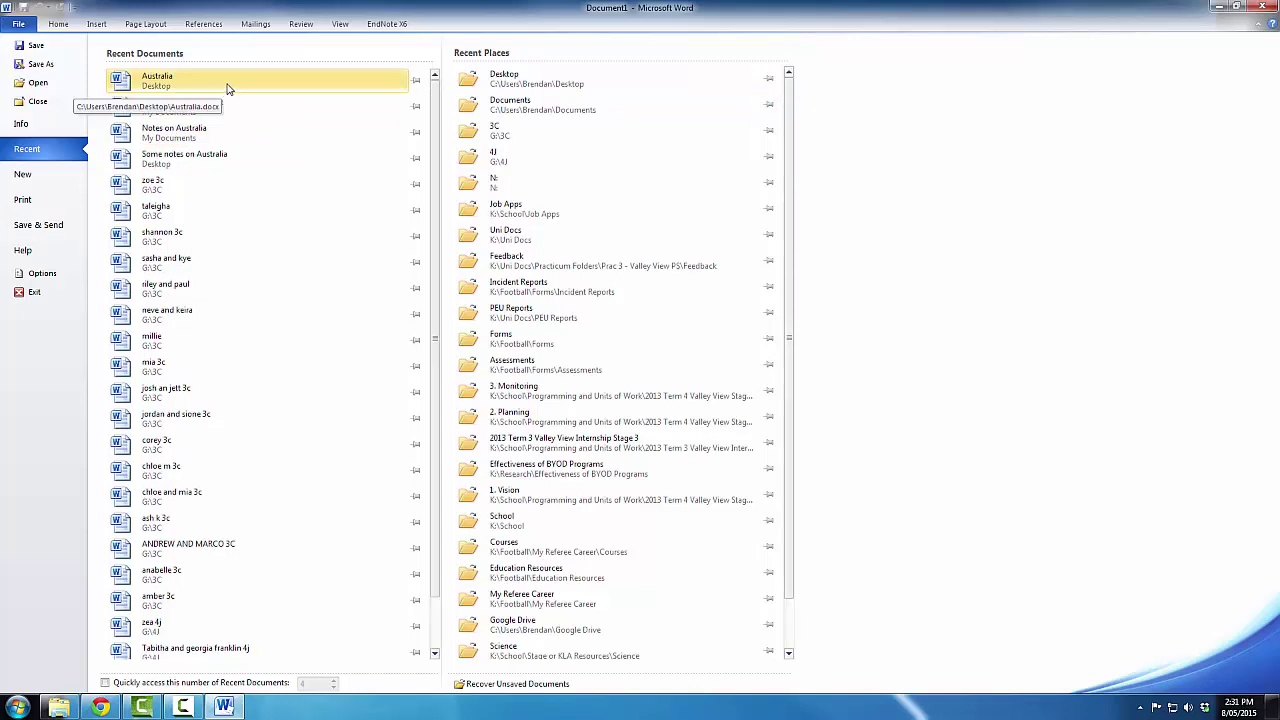
{"action": "left_click", "coordinate": [227, 89]}
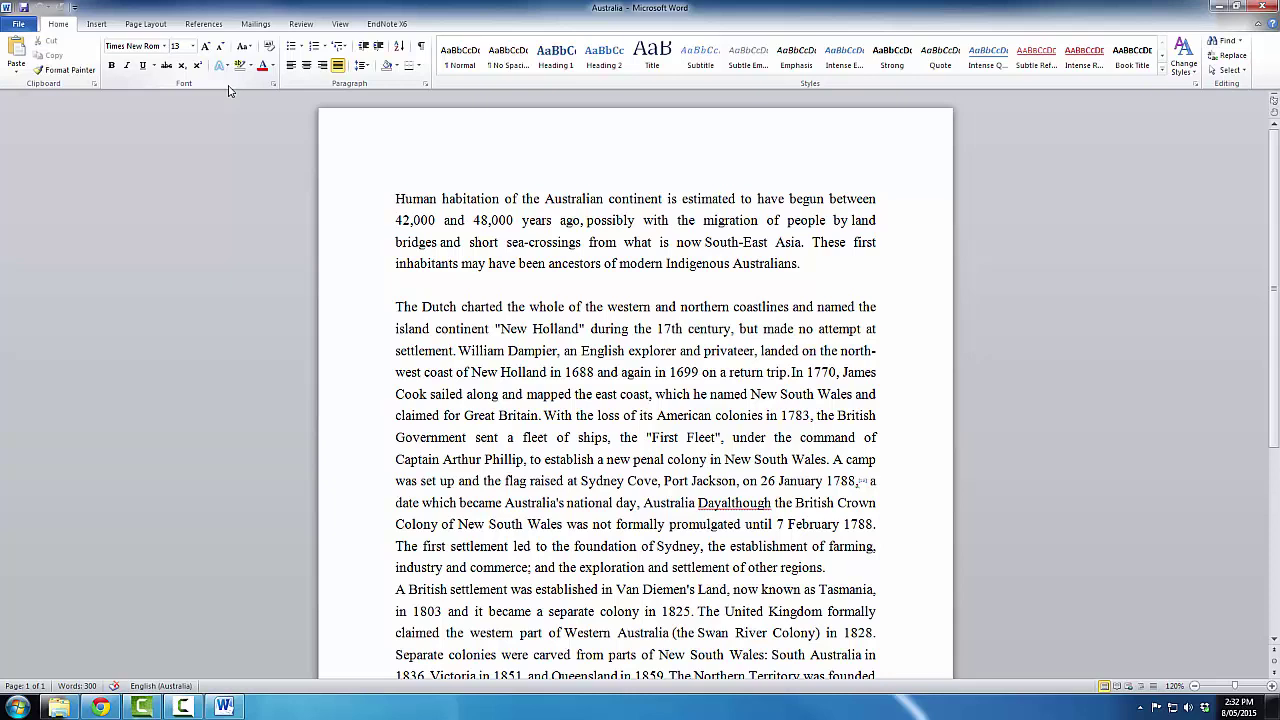
Close the Australia document with Ctrl+W, keeping Word running.
{"action": "key", "text": "ctrl+w"}
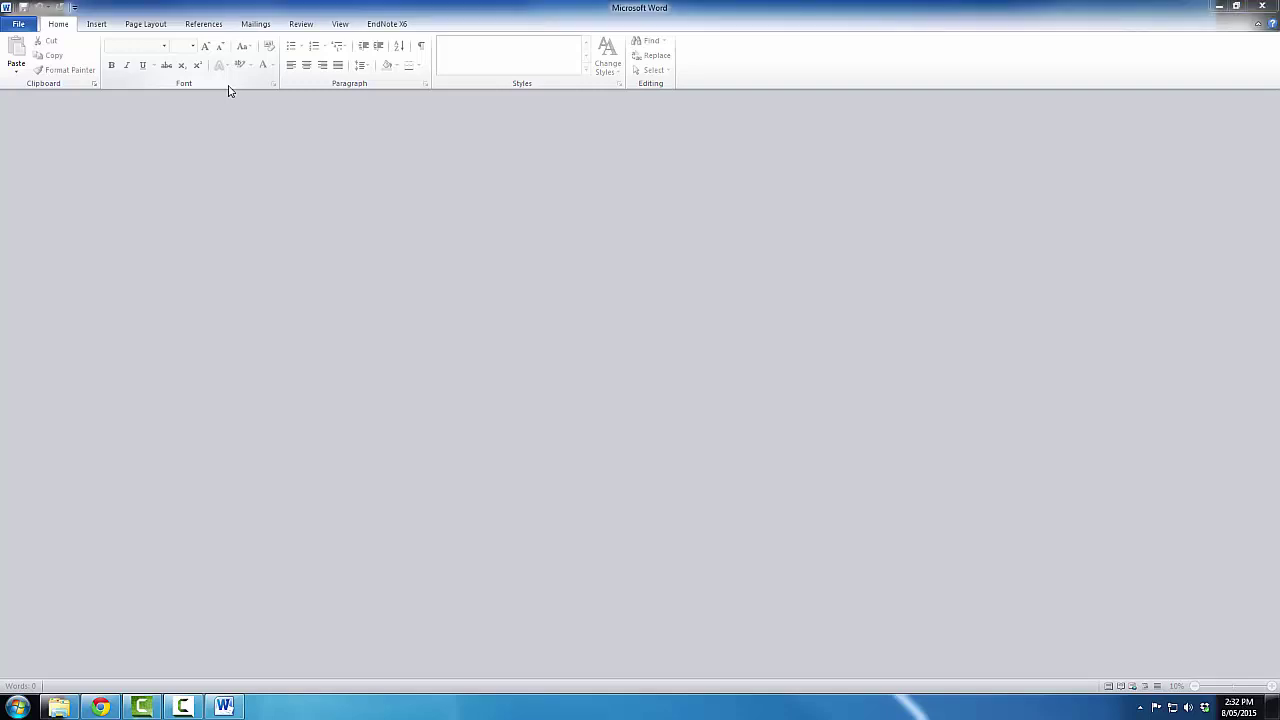
Open 'Australian Government' from the Documents library via the Ctrl+O Open dialog.
{"action": "key", "text": "ctrl+o"}
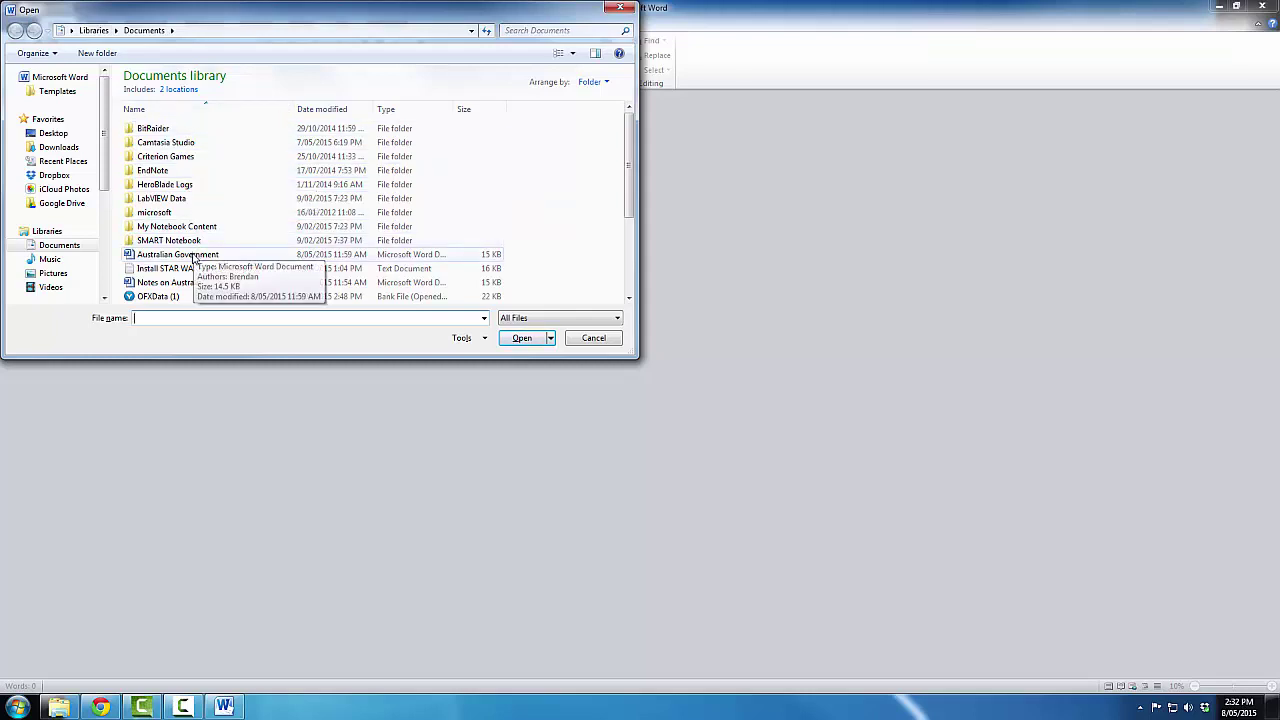
{"action": "left_click", "coordinate": [160, 256]}
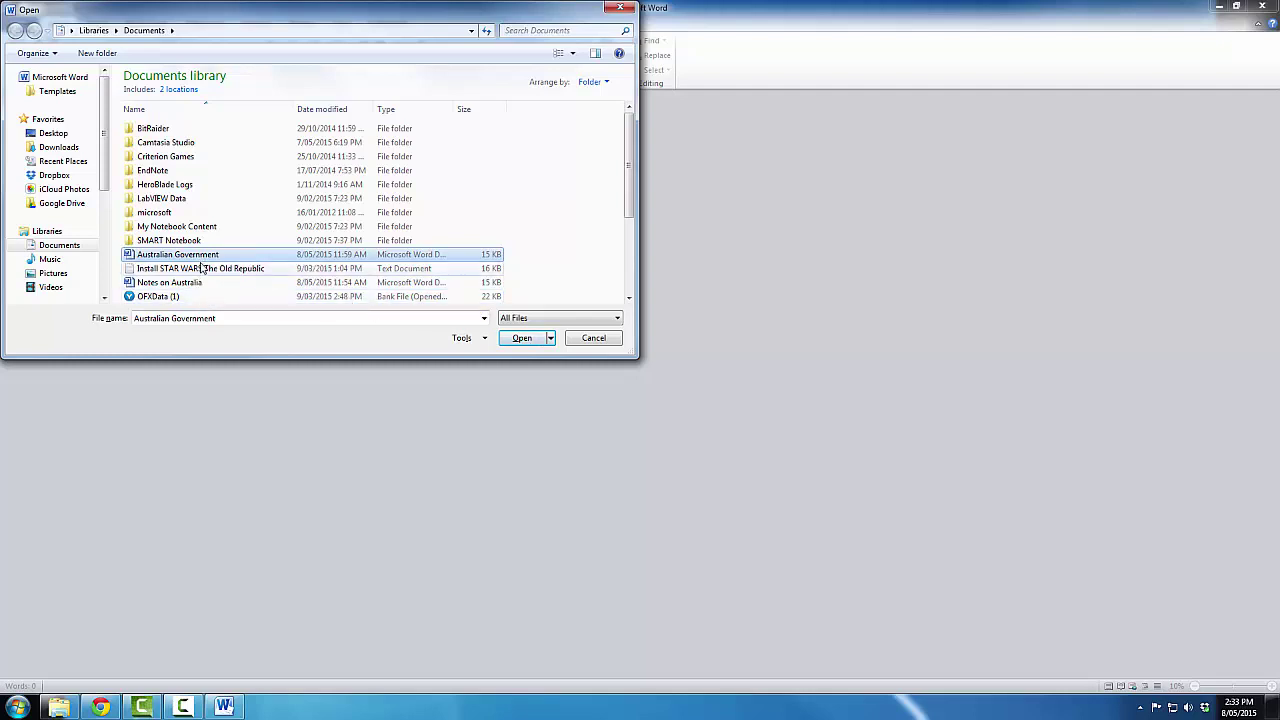
{"action": "left_click", "coordinate": [172, 318]}
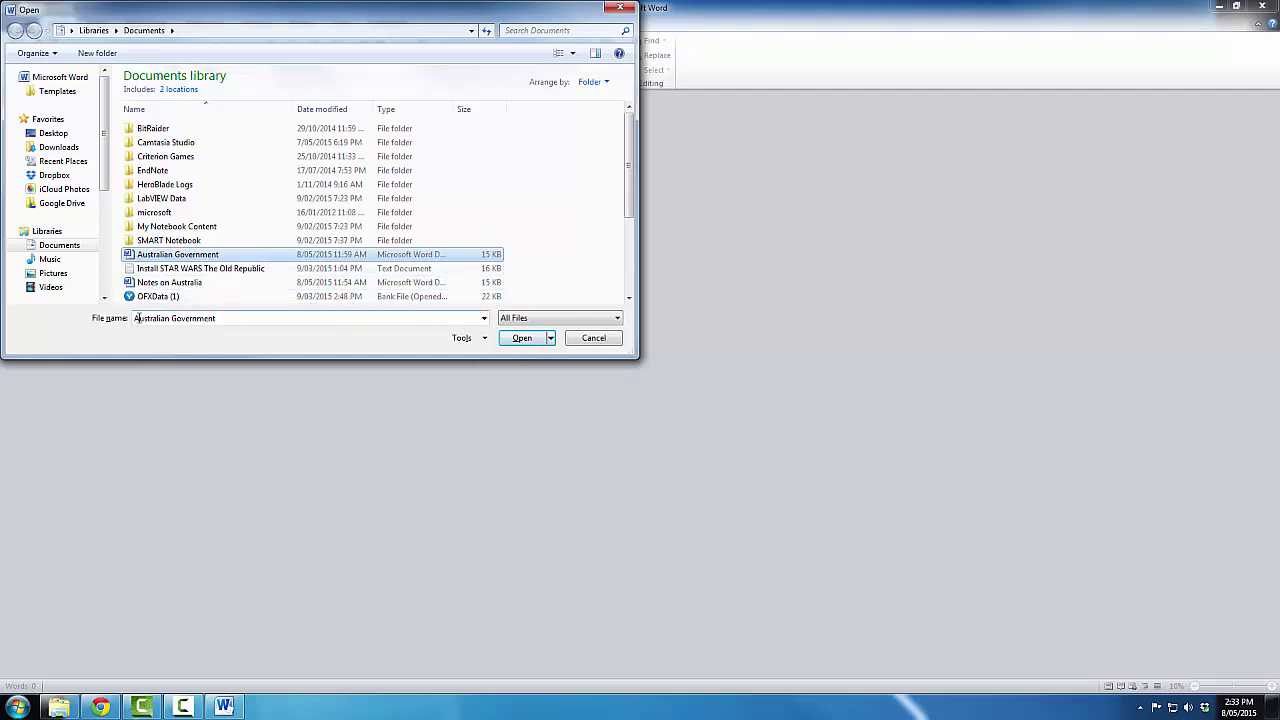
{"action": "left_click", "coordinate": [527, 339]}
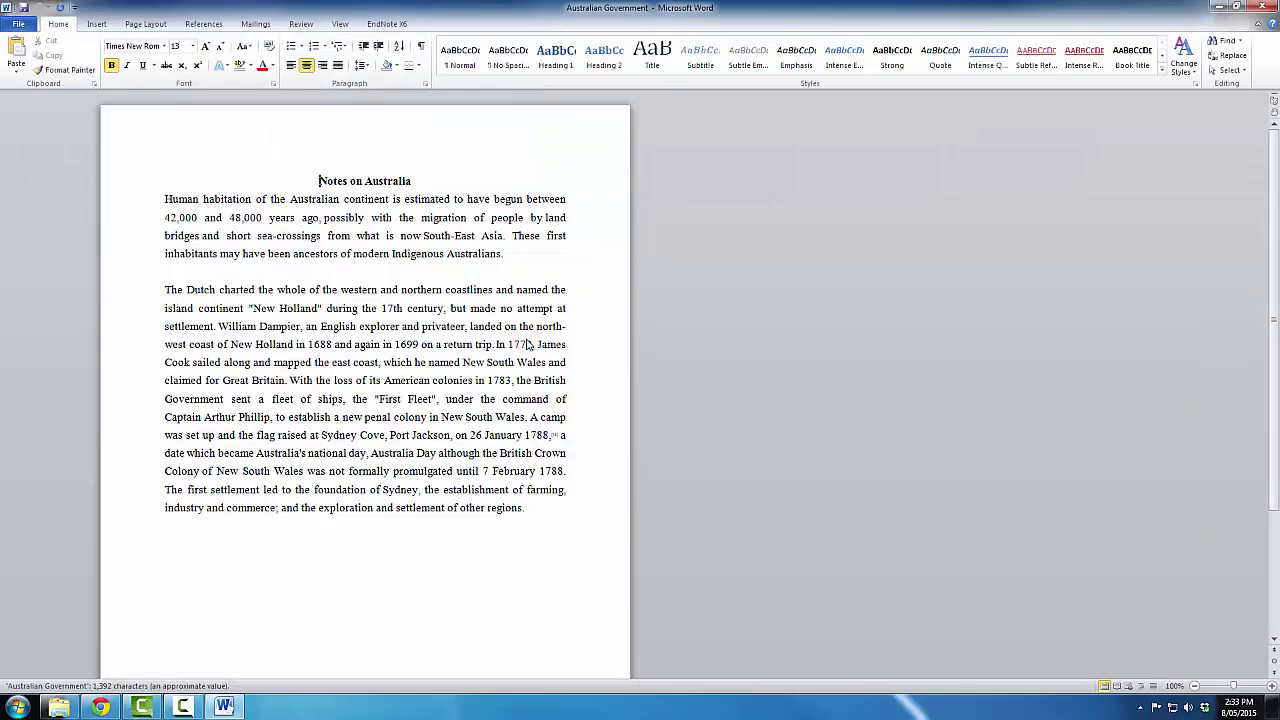
Open 'Notes on Australia' from the Documents library via the Ctrl+O Open dialog.
{"action": "key", "text": "ctrl+o"}
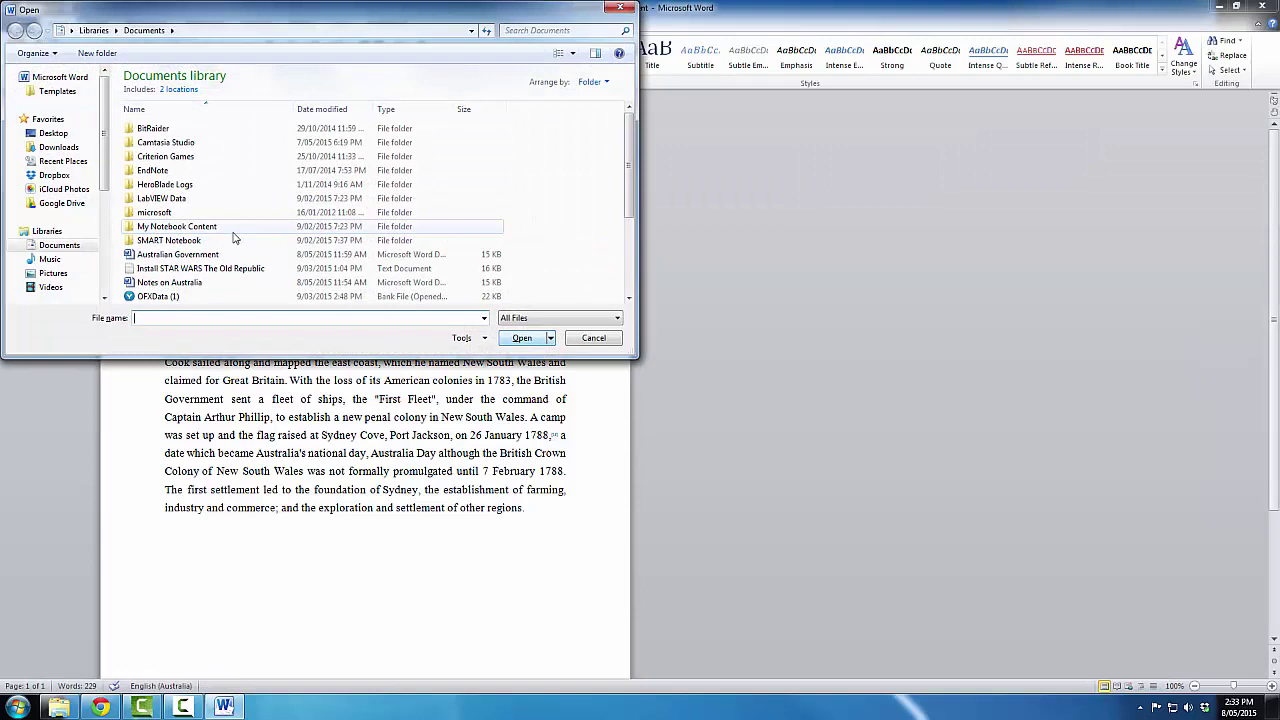
{"action": "double_click", "coordinate": [192, 284]}
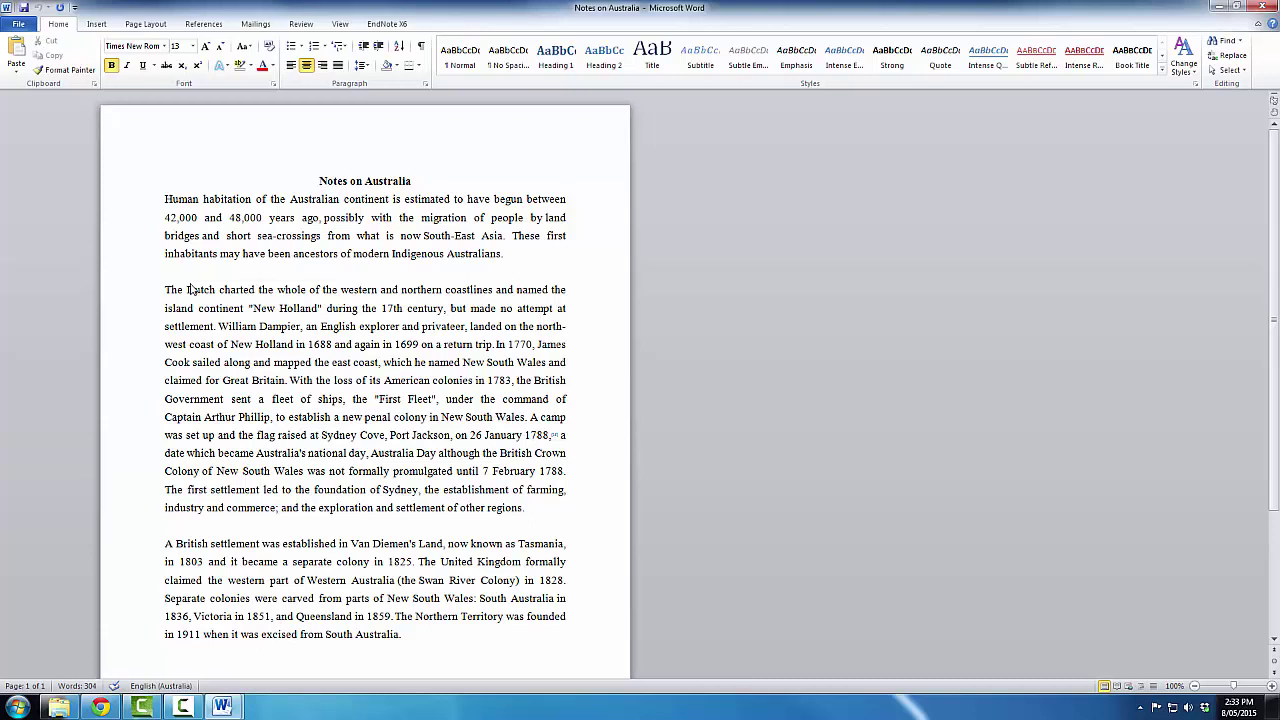
Switch to the Australian Government window and exit Word with Alt+F4.
{"action": "key", "text": "alt+Tab"}
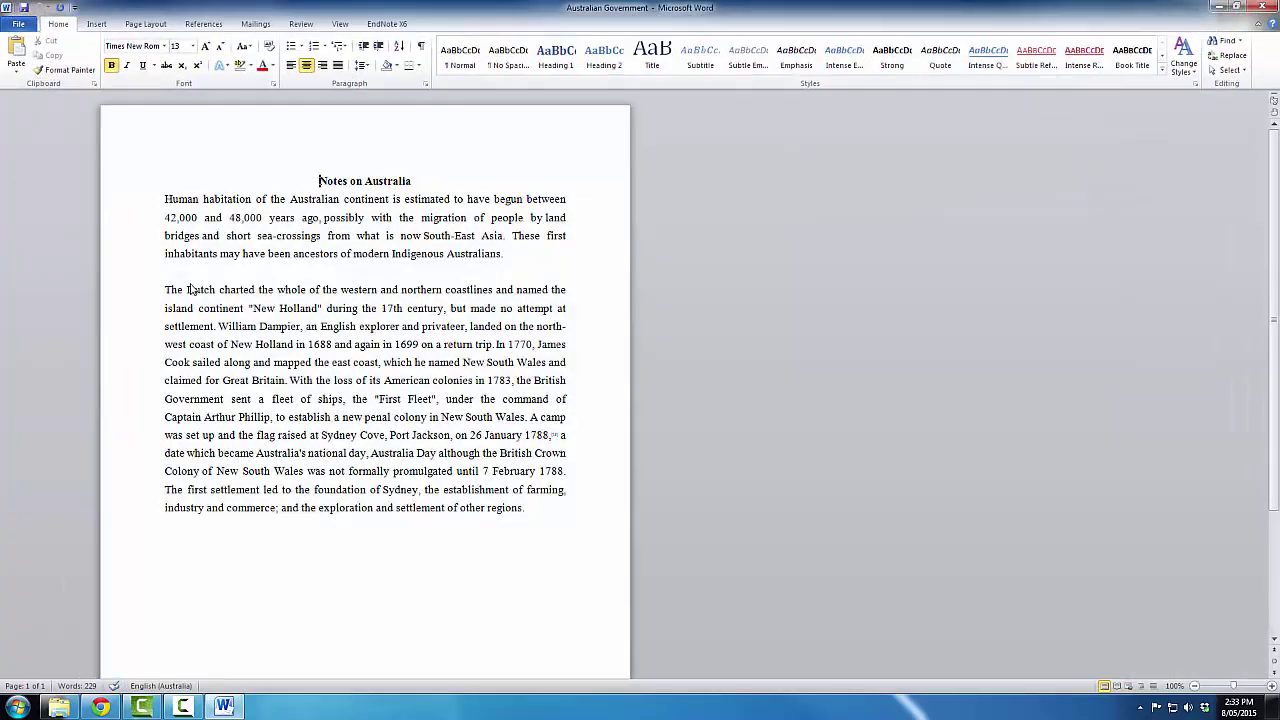
{"action": "key", "text": "alt+F4"}
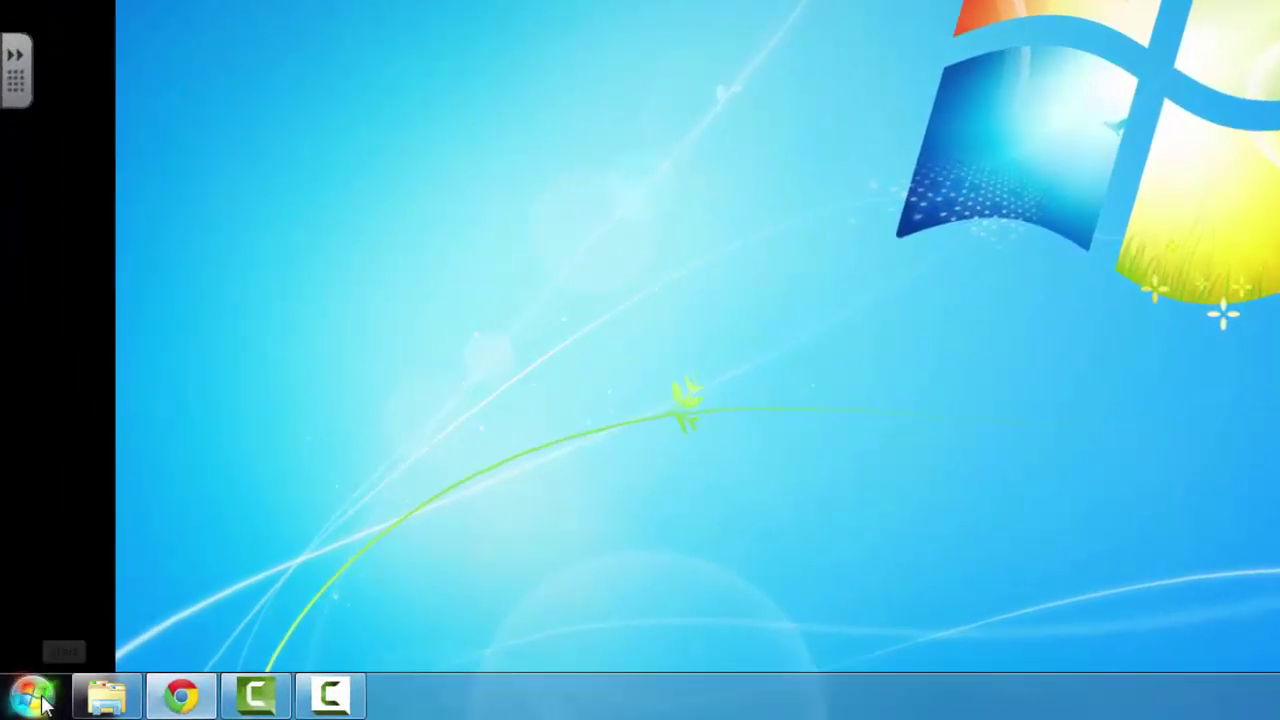
Search the Start menu for word, chrome and itunes in turn, clearing each search.
{"action": "left_click", "coordinate": [42, 704]}
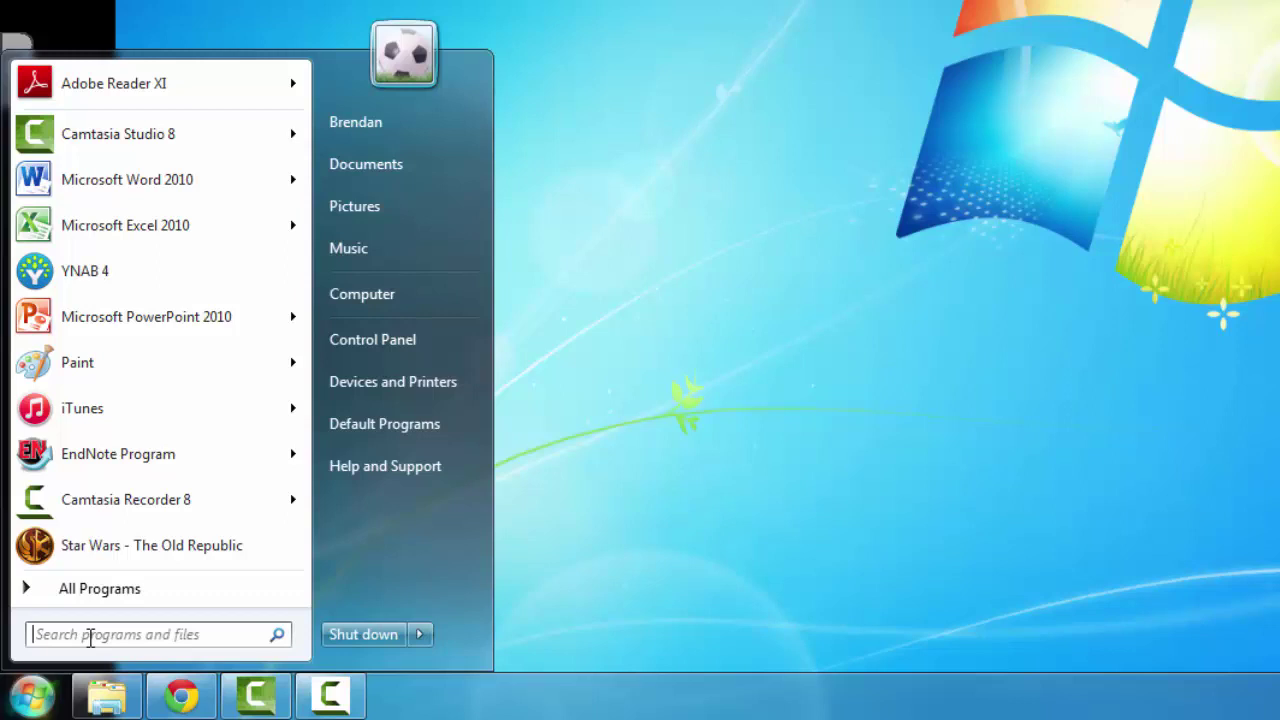
{"action": "left_click", "coordinate": [90, 637]}
{"action": "type", "text": "word"}
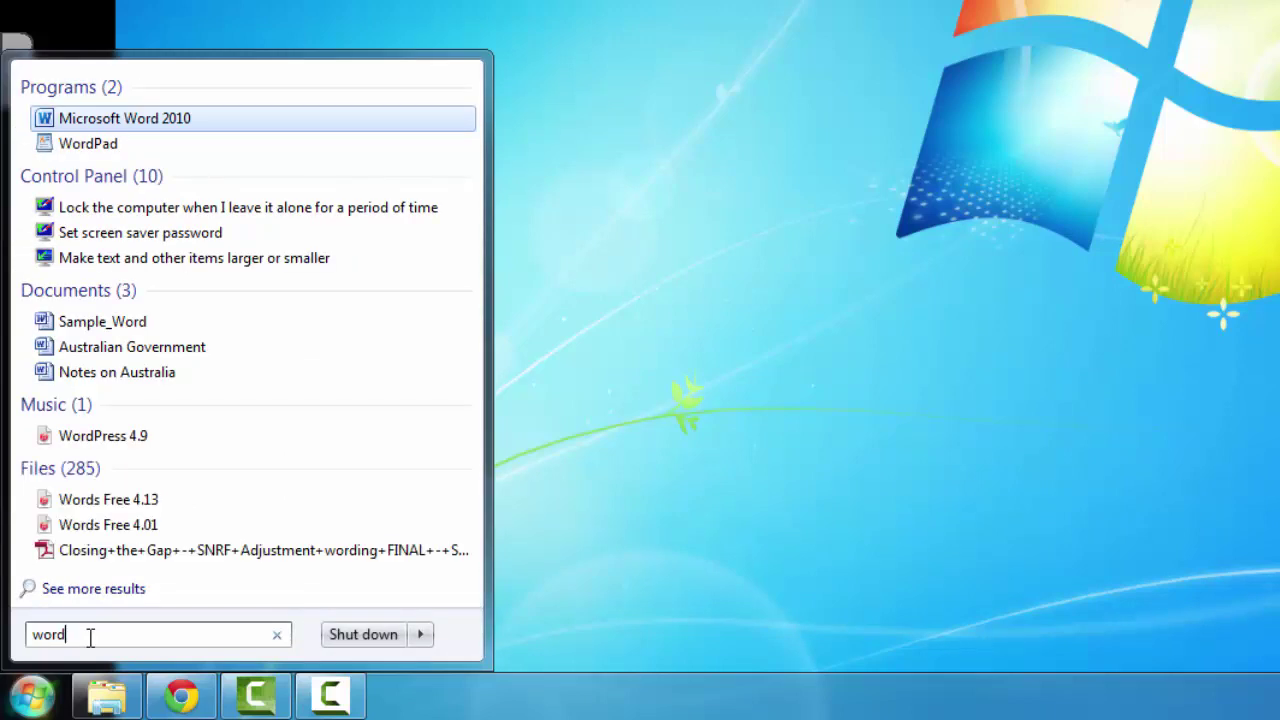
{"action": "key", "text": "BackSpace"}
{"action": "key", "text": "BackSpace"}
{"action": "key", "text": "BackSpace"}
{"action": "key", "text": "BackSpace"}
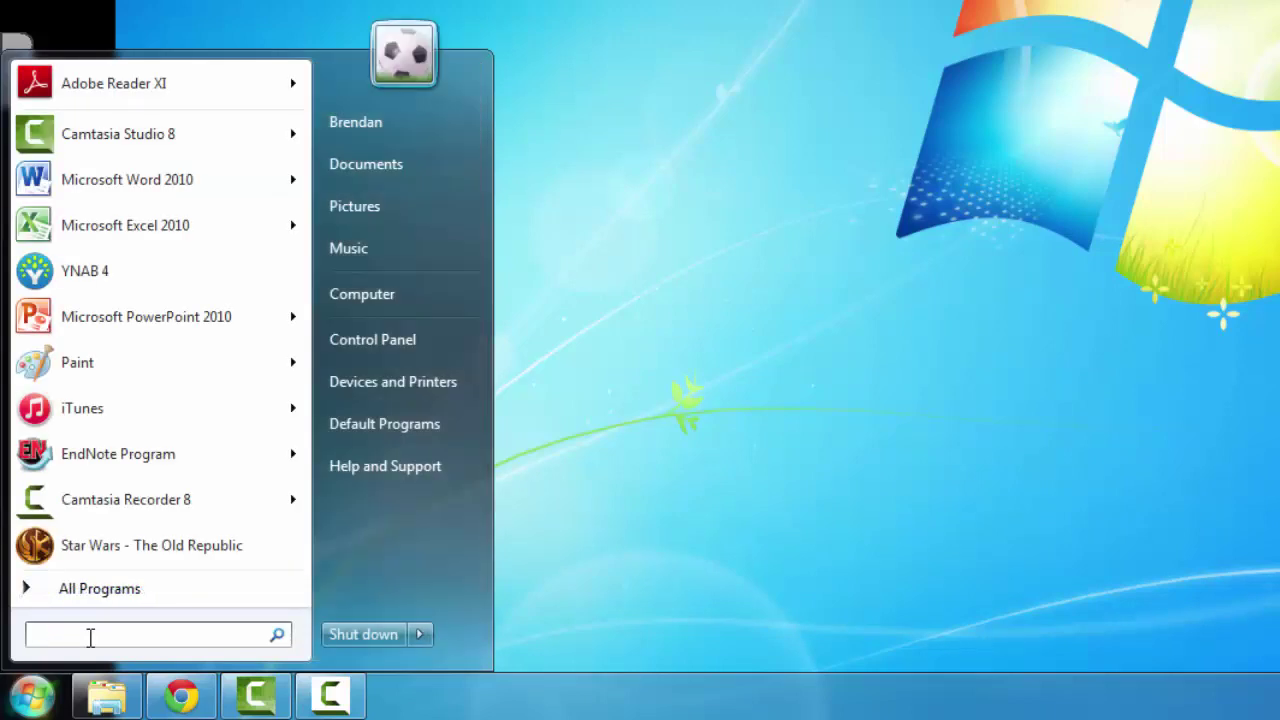
{"action": "type", "text": "chrome"}
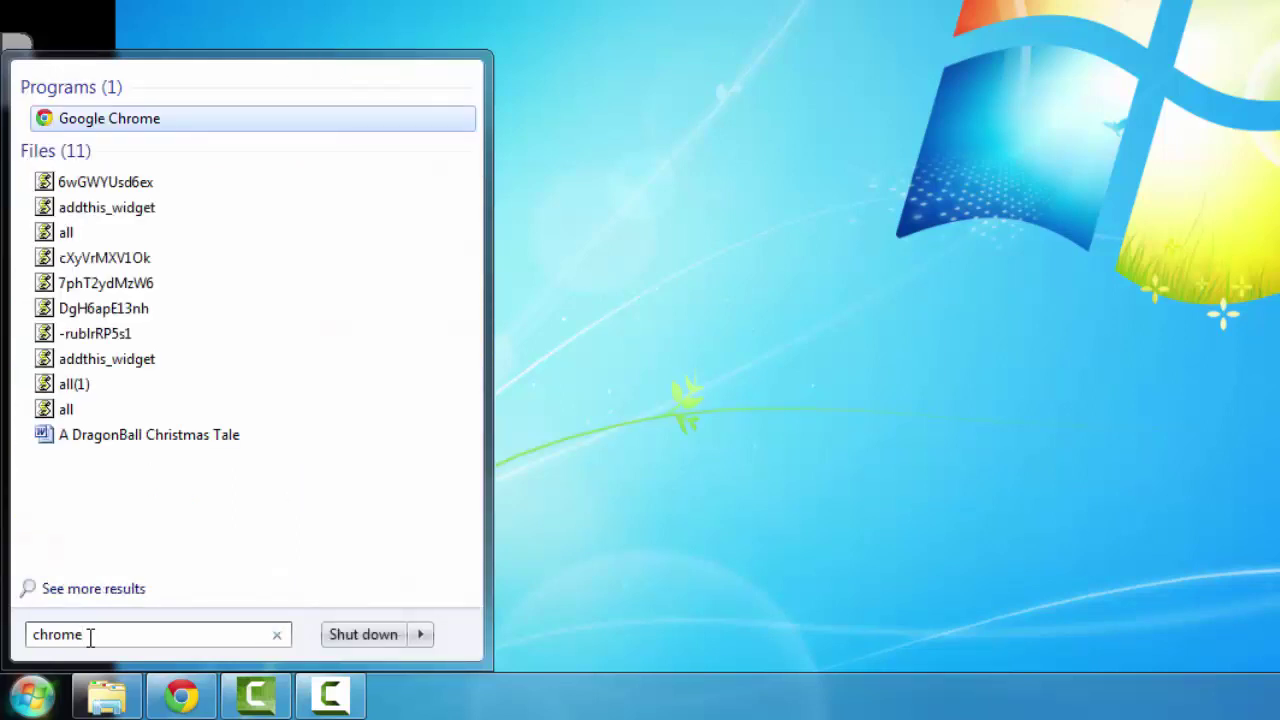
{"action": "key", "text": "BackSpace"}
{"action": "key", "text": "BackSpace"}
{"action": "key", "text": "BackSpace"}
{"action": "key", "text": "BackSpace"}
{"action": "key", "text": "BackSpace"}
{"action": "key", "text": "BackSpace"}
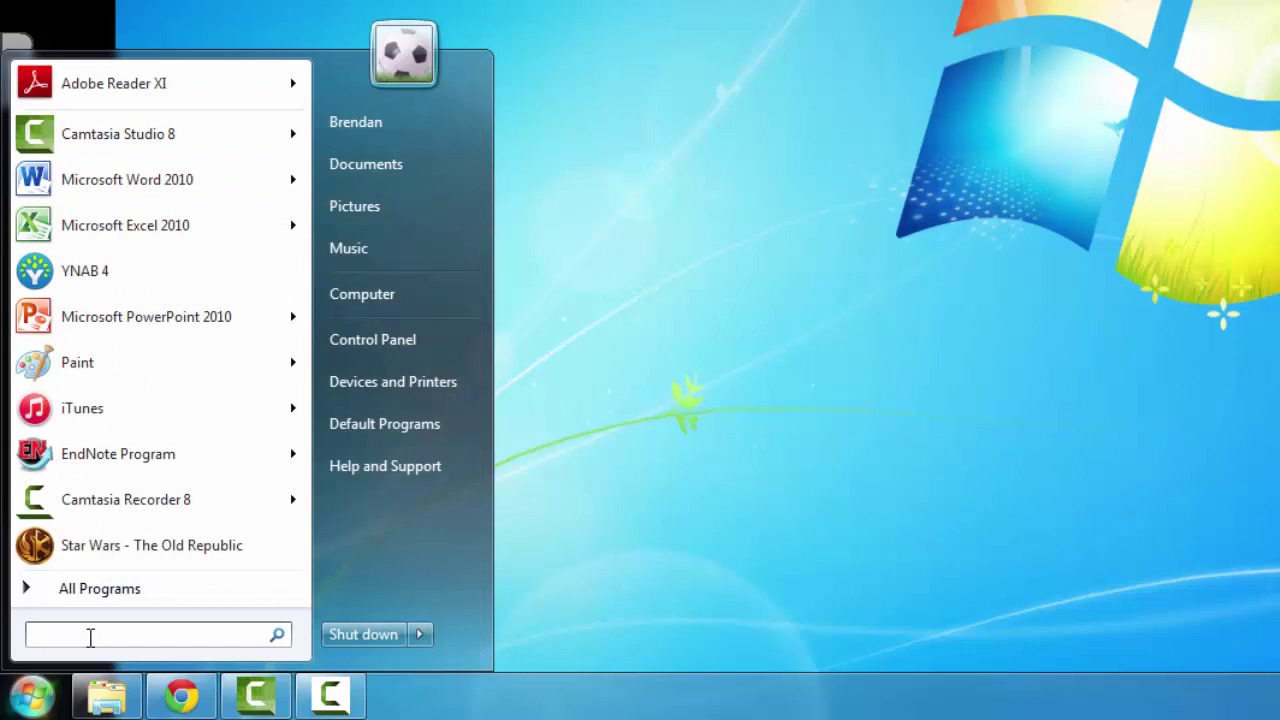
{"action": "type", "text": "itunes"}
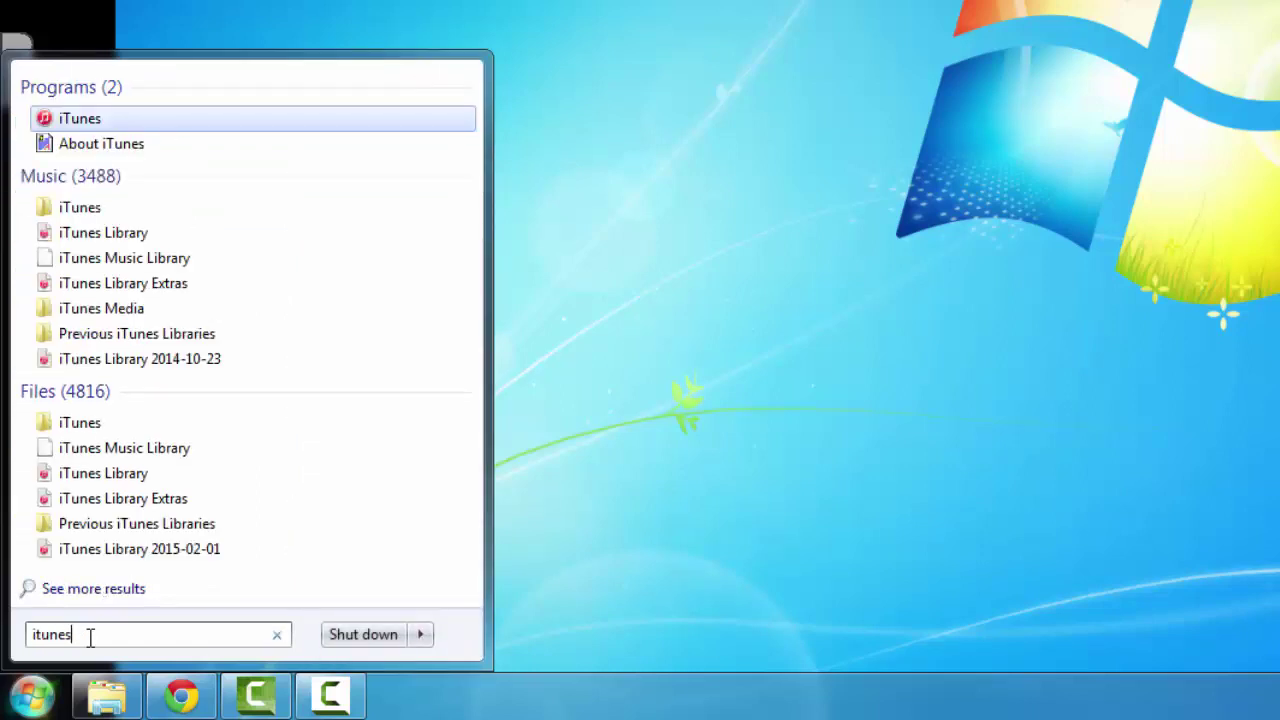
{"action": "key", "text": "BackSpace"}
{"action": "key", "text": "BackSpace"}
{"action": "key", "text": "BackSpace"}
{"action": "key", "text": "BackSpace"}
{"action": "key", "text": "BackSpace"}
{"action": "key", "text": "BackSpace"}
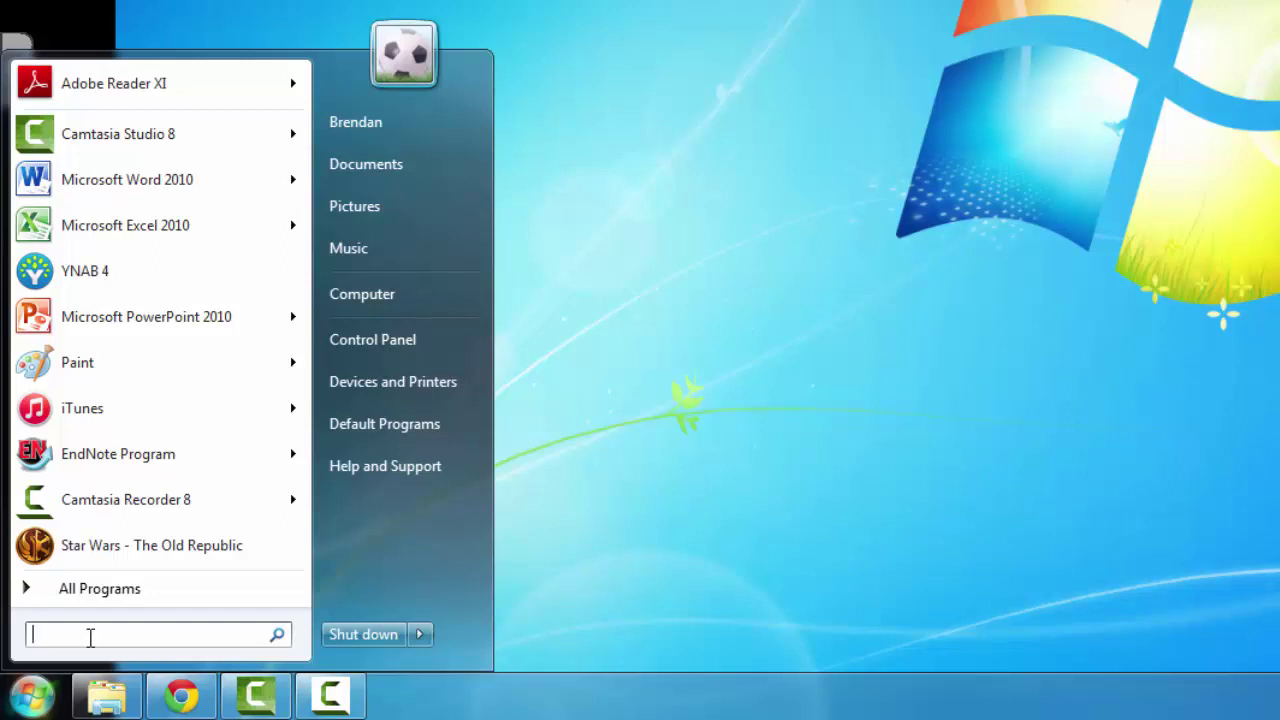
Search the Start menu for 'Australia' and open the Notes on Australia document result.
{"action": "type", "text": "Australia"}
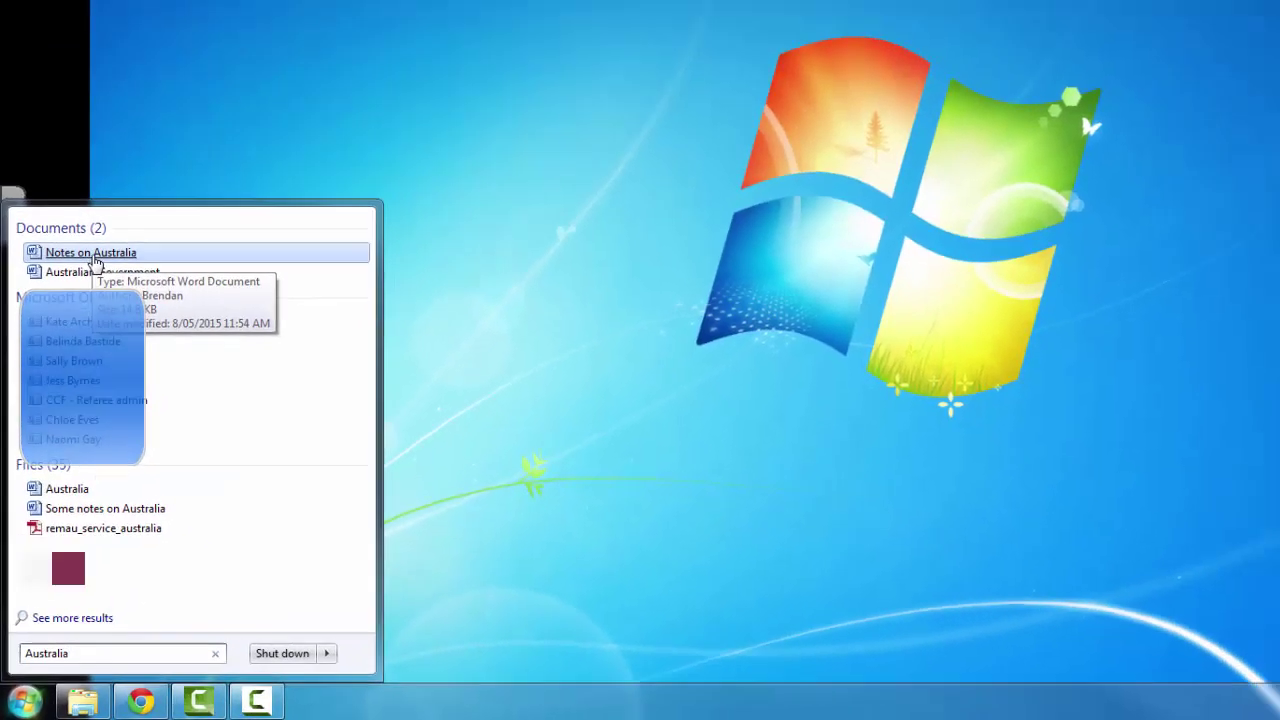
{"action": "left_click", "coordinate": [120, 122]}
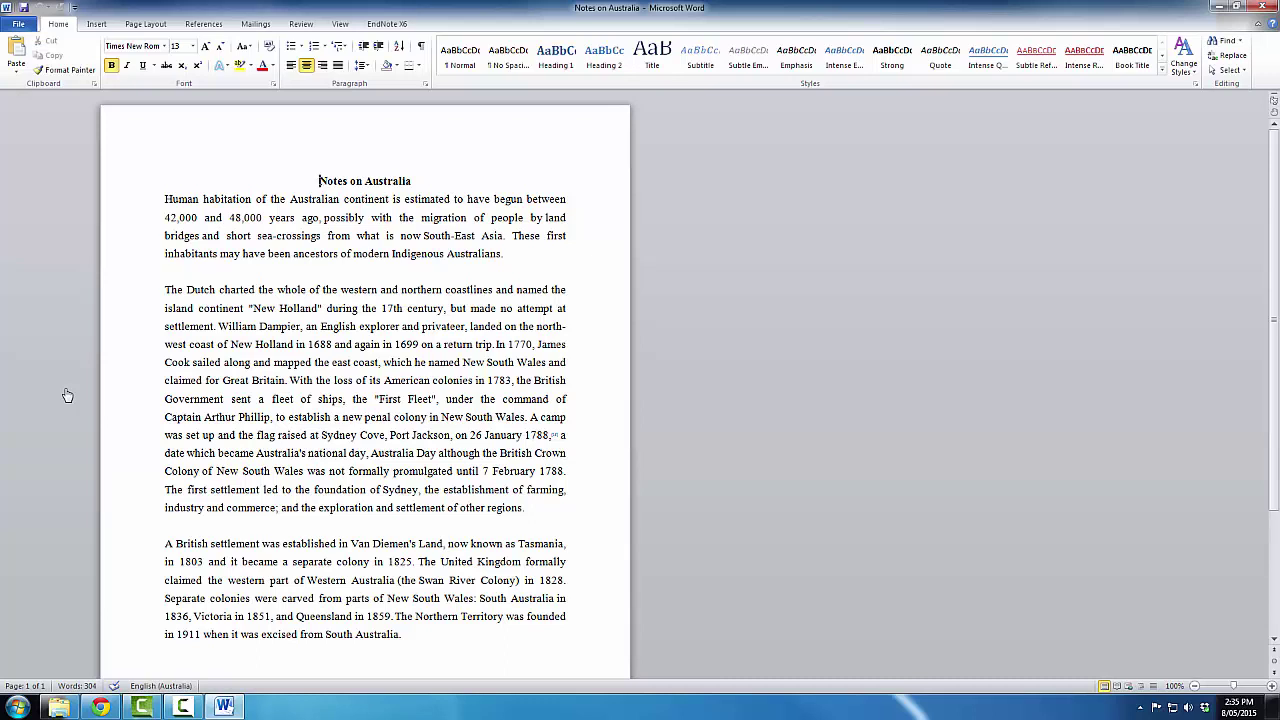
Show File > Recent, with Notes on Australia listed first.
{"action": "left_click", "coordinate": [24, 26]}
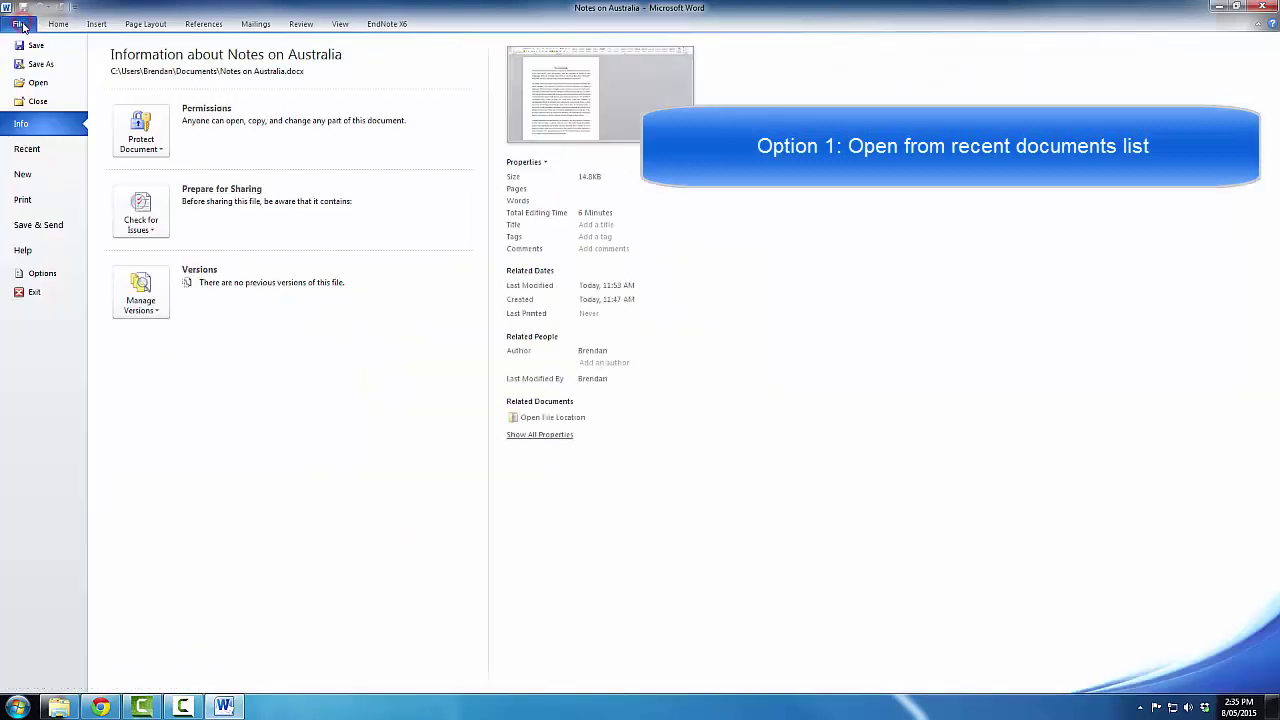
{"action": "left_click", "coordinate": [28, 149]}
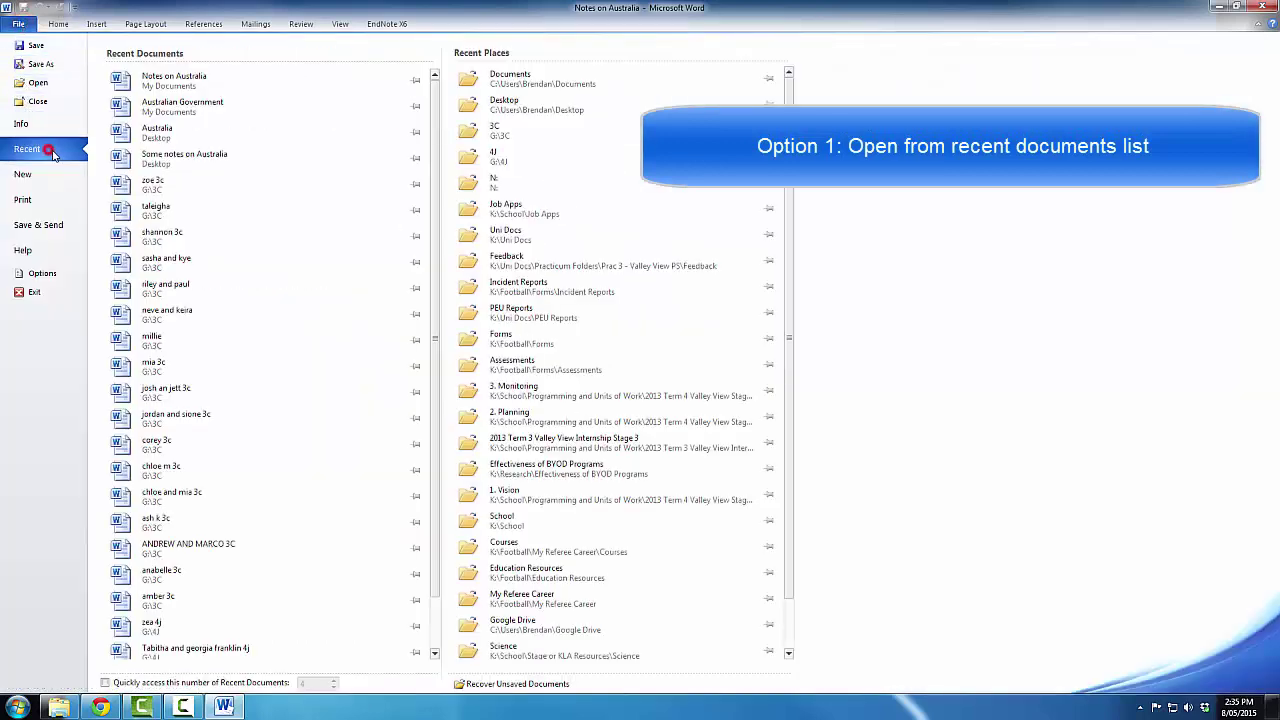
{"action": "left_click", "coordinate": [40, 83]}
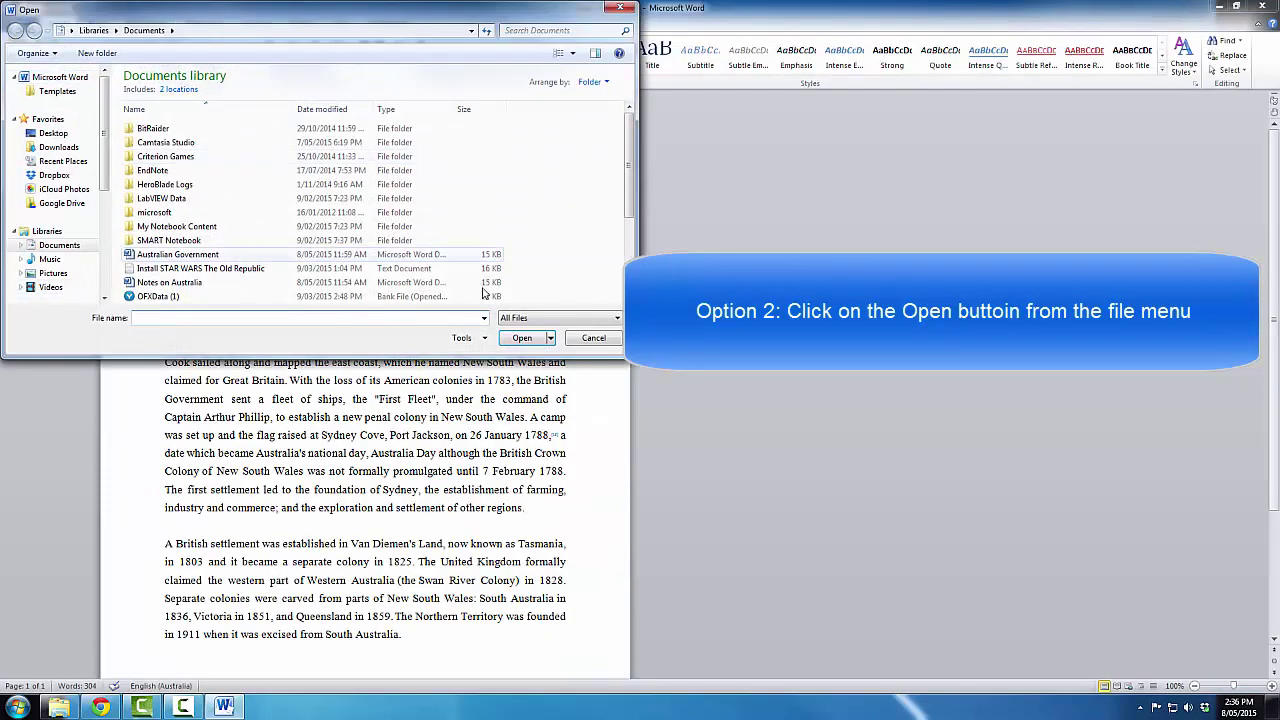
{"action": "left_click", "coordinate": [591, 337]}
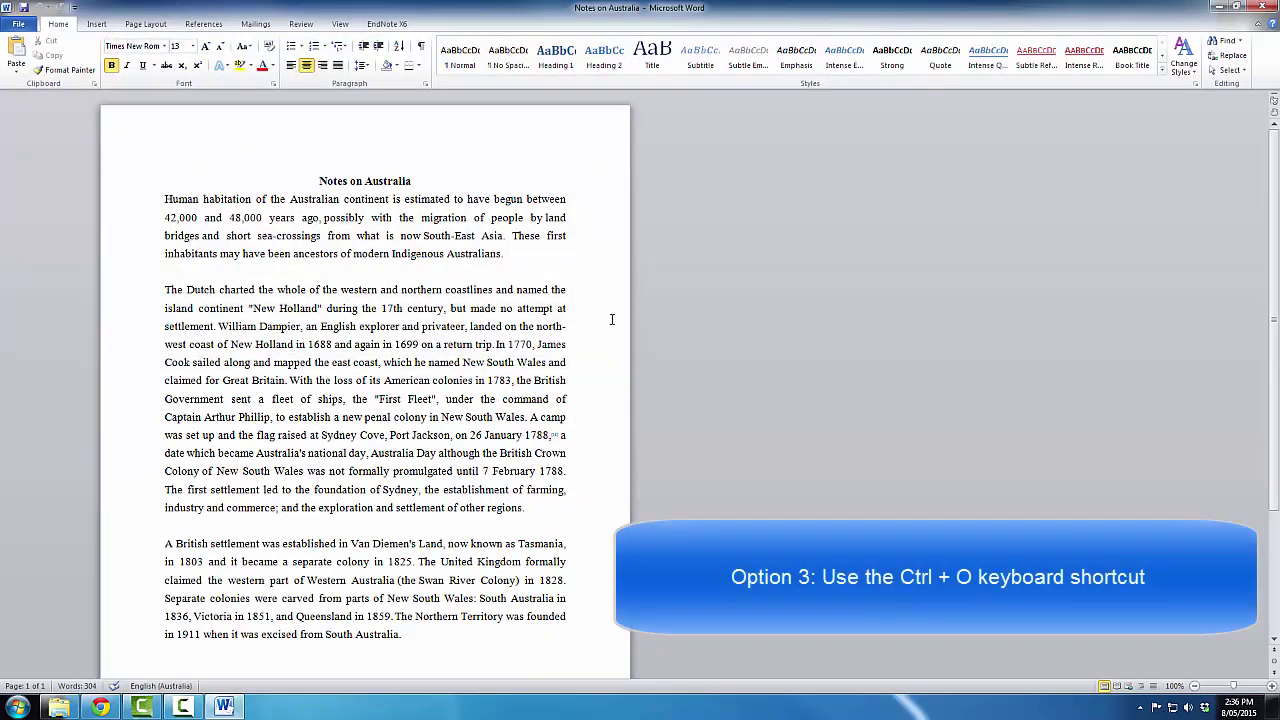
{"action": "key", "text": "ctrl+o"}
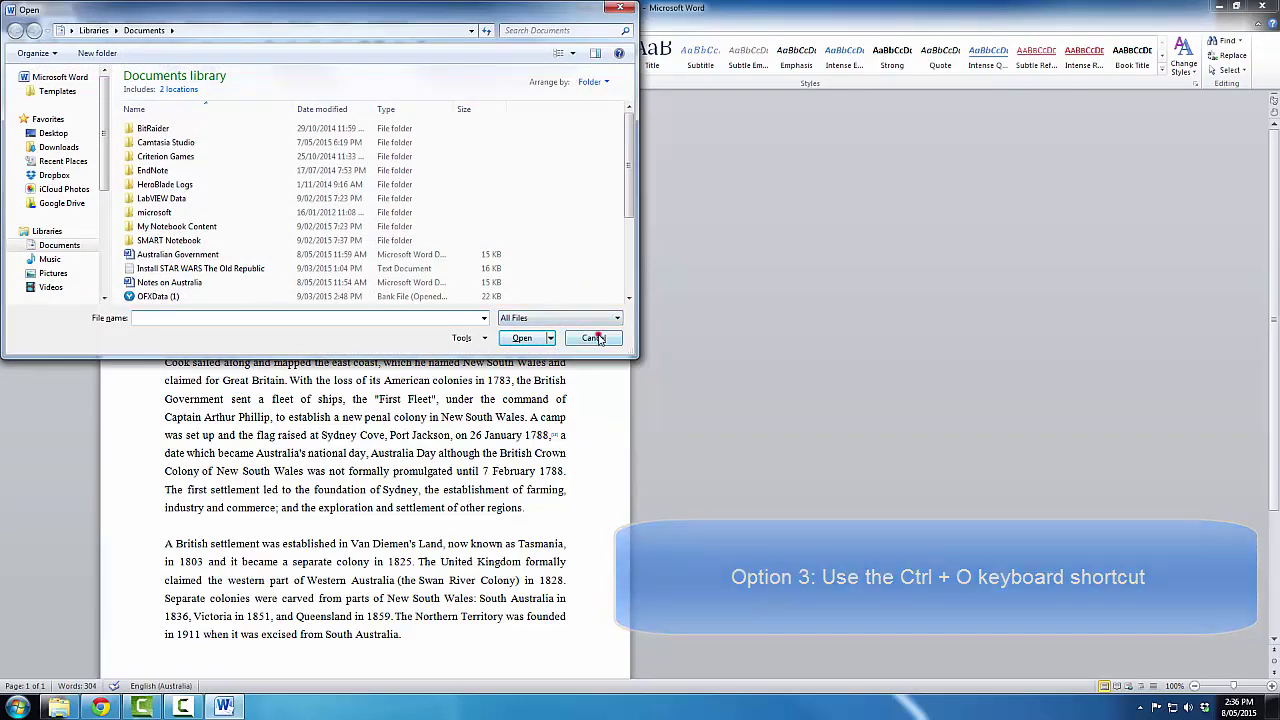
{"action": "left_click", "coordinate": [596, 337]}
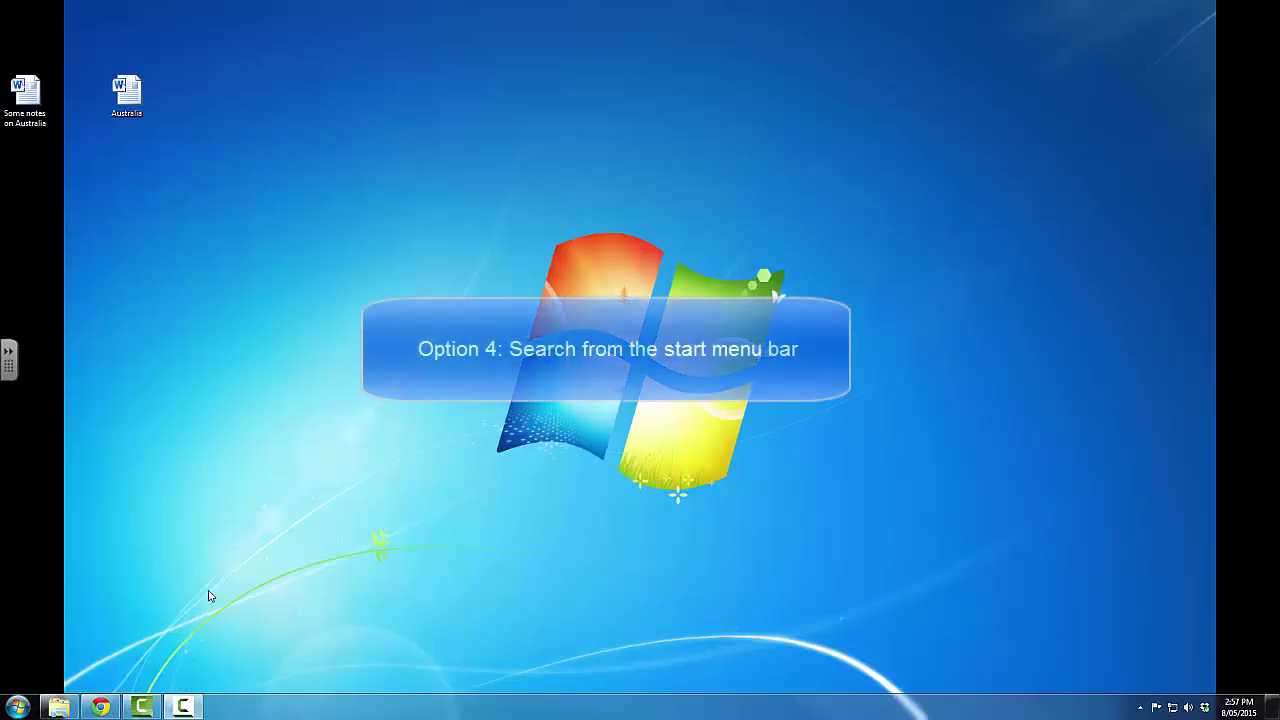
{"action": "left_click", "coordinate": [20, 708]}
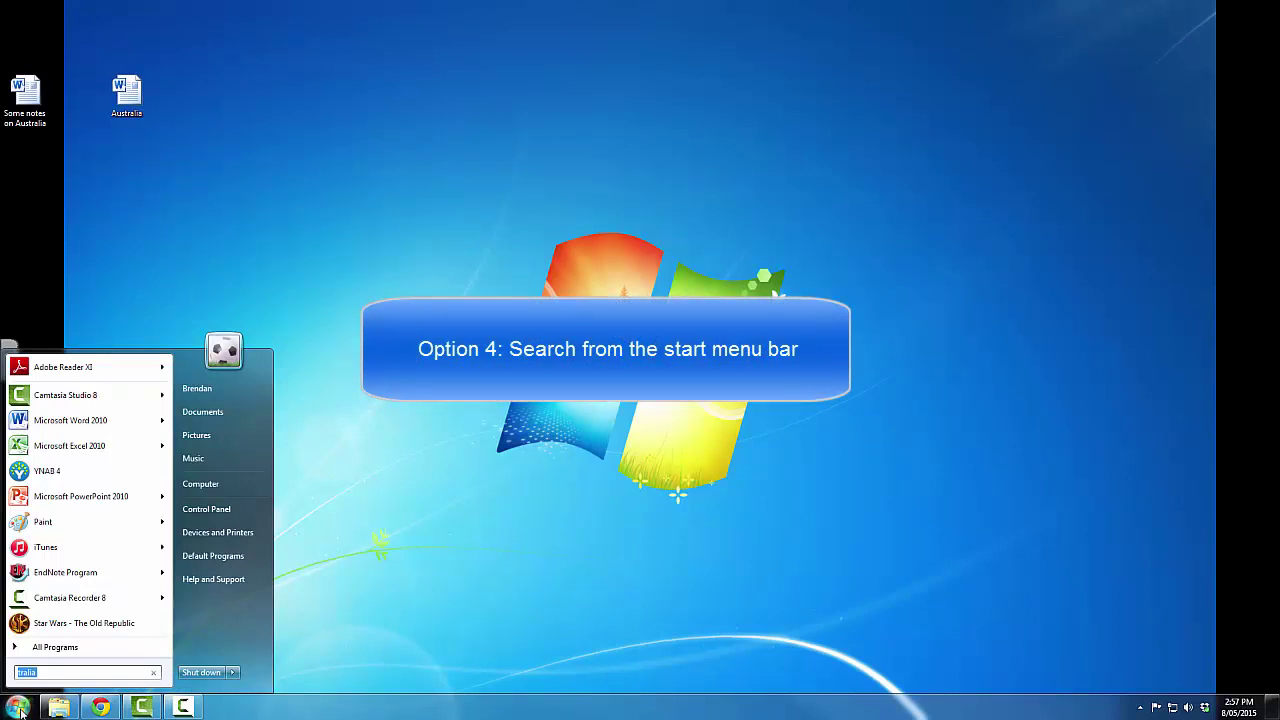
{"action": "type", "text": "australia"}
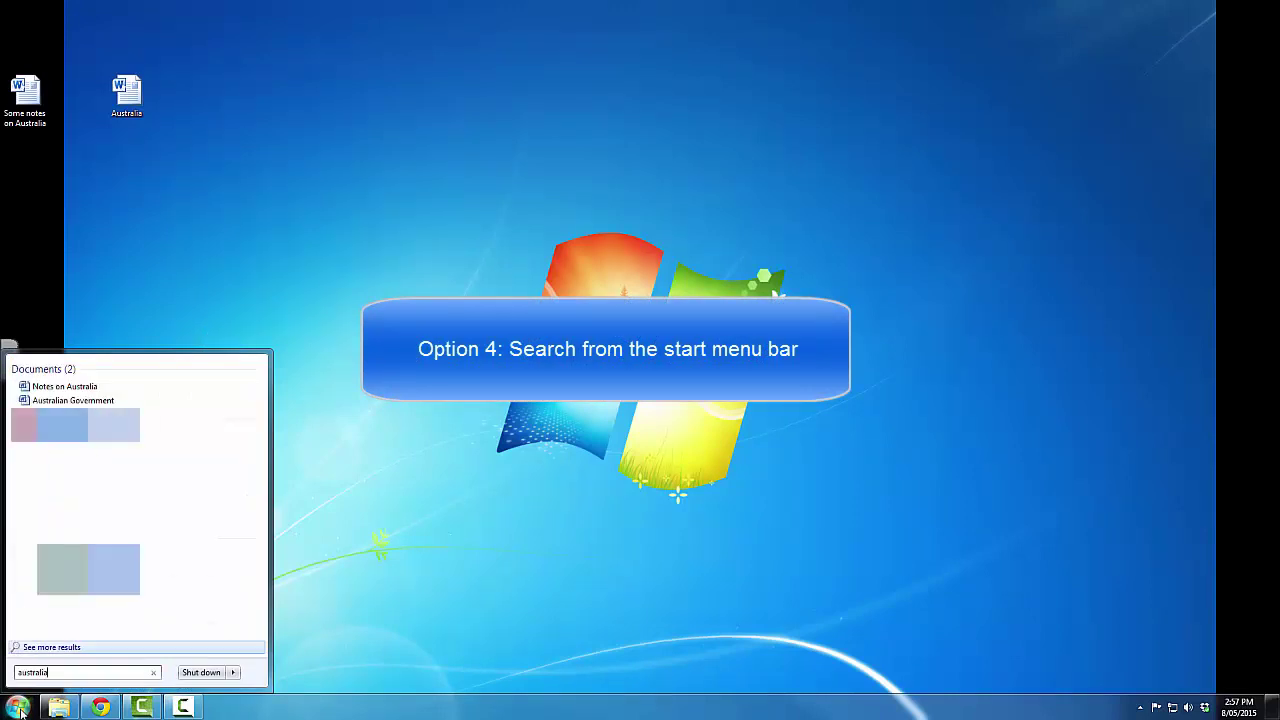
{"action": "key", "text": "ctrl+a"}
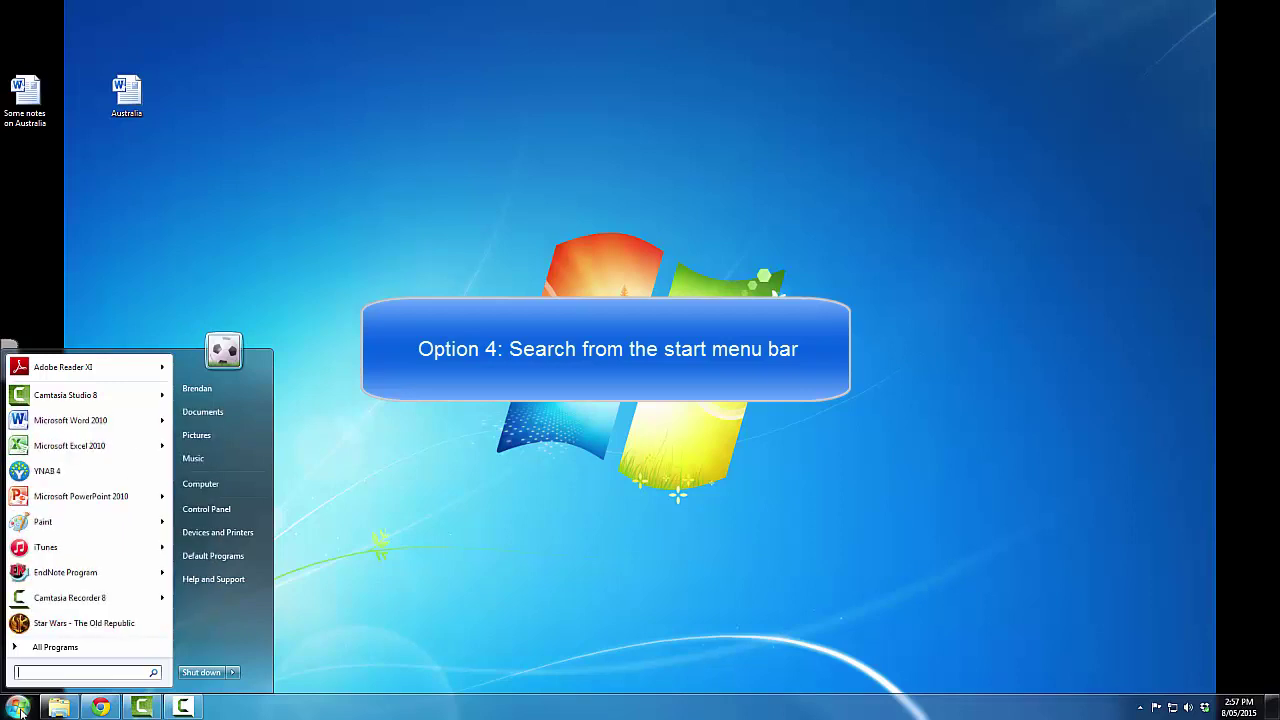
{"action": "type", "text": "word"}
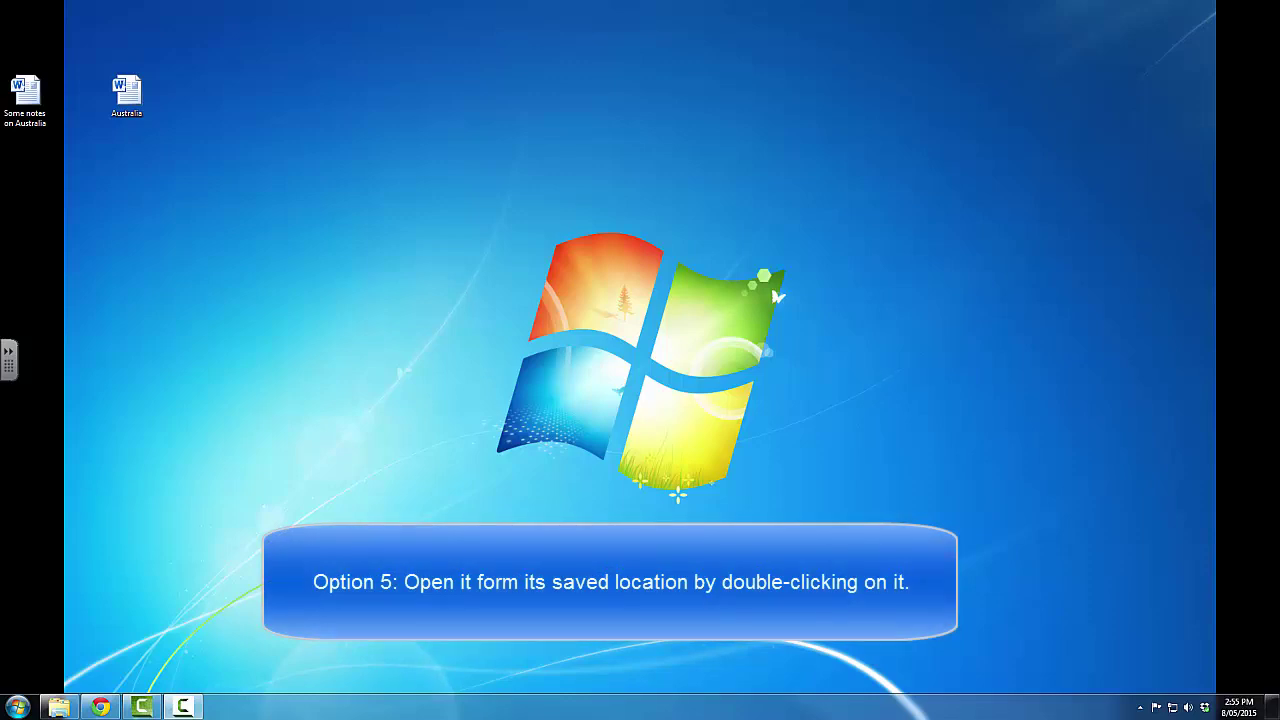
Open the Australia document in Word from its desktop icon.
{"action": "double_click", "coordinate": [137, 95]}
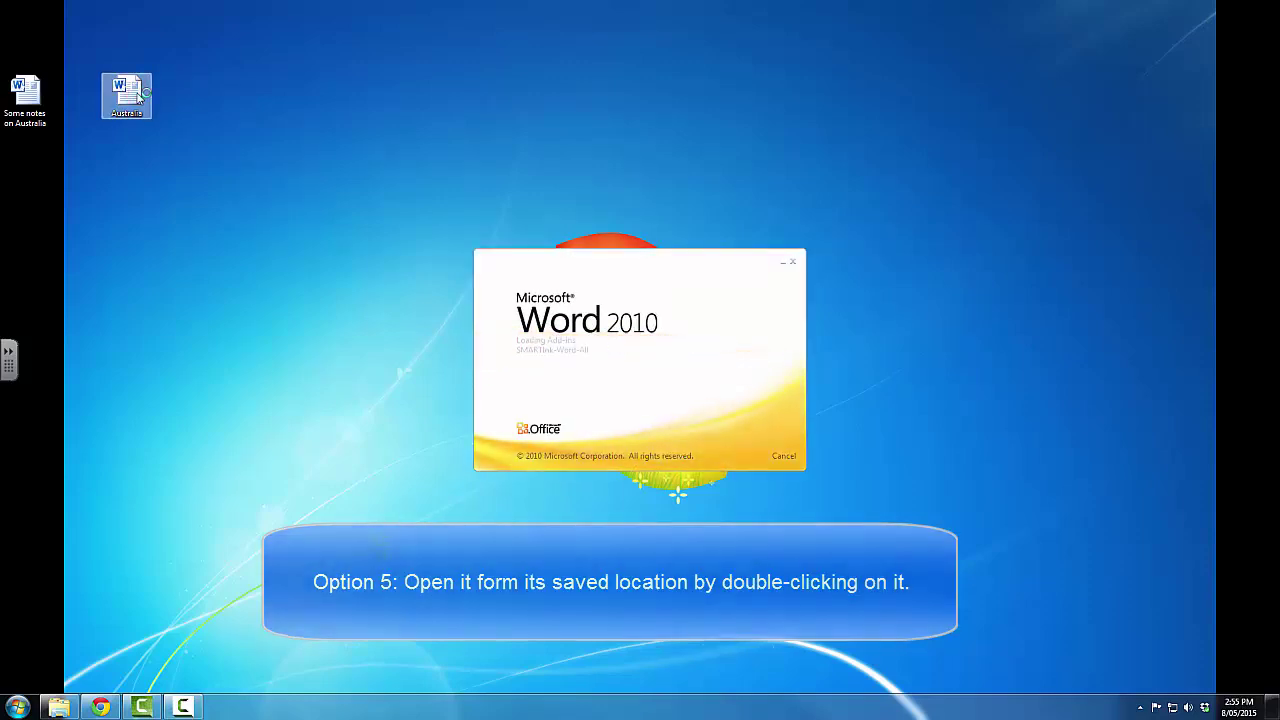